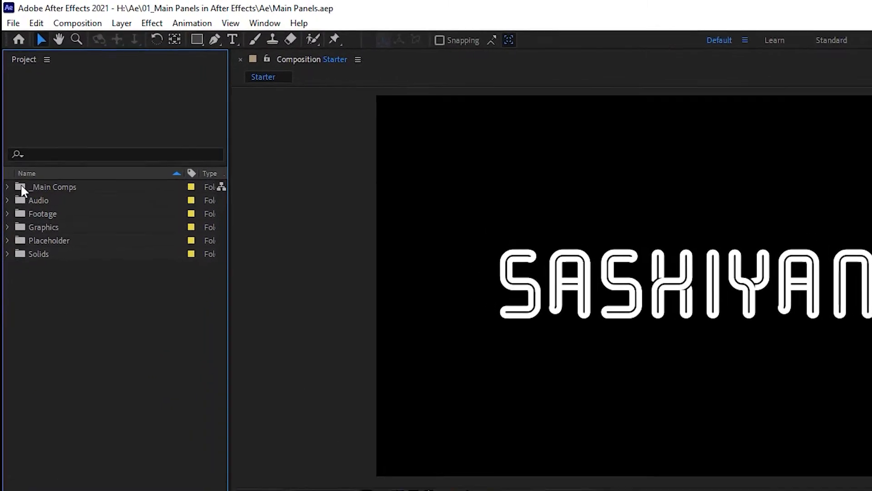
Examine the contents of the _Main Comps, Audio, Footage and Graphics folders in the project, including the Photos subfolder and individual media files
click(7, 188)
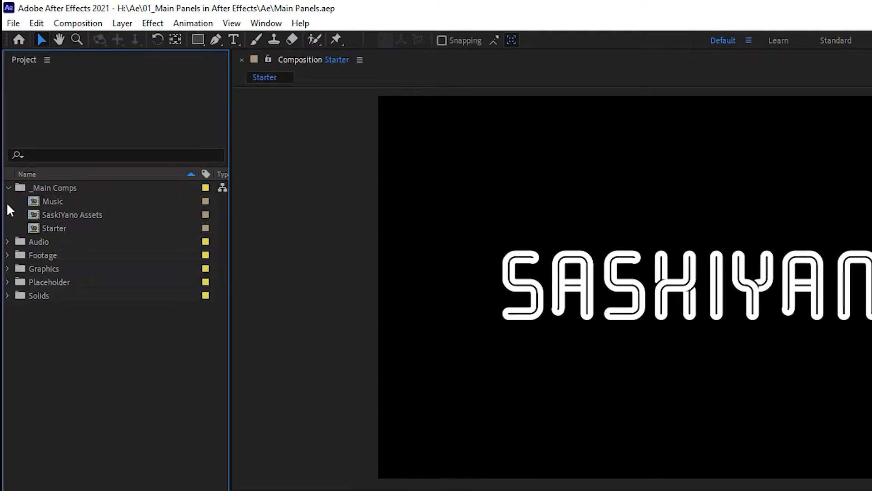
click(9, 241)
click(116, 255)
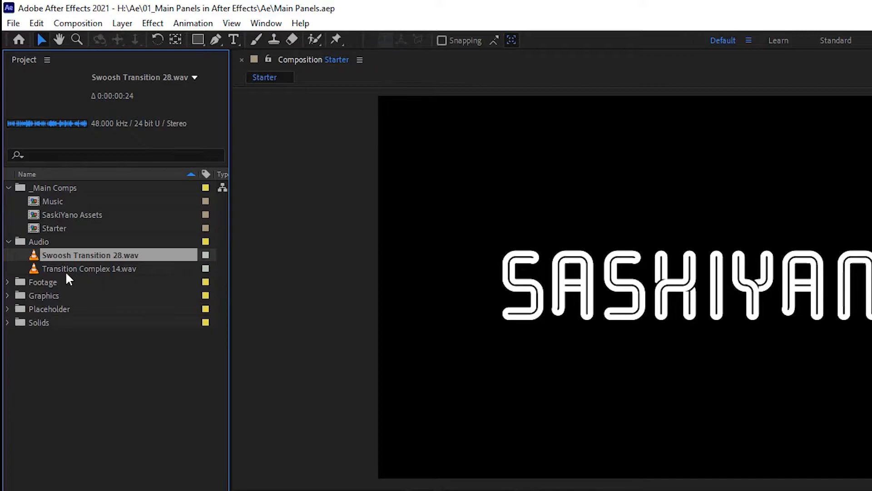
click(8, 282)
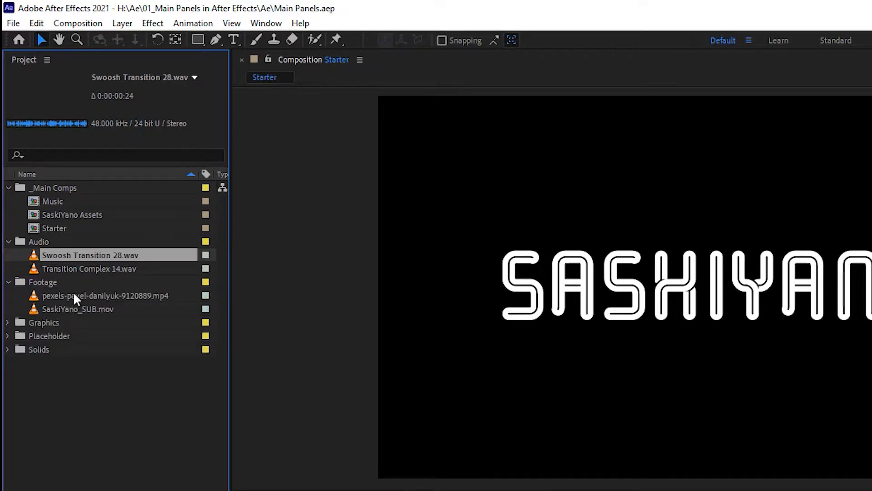
click(157, 295)
click(104, 309)
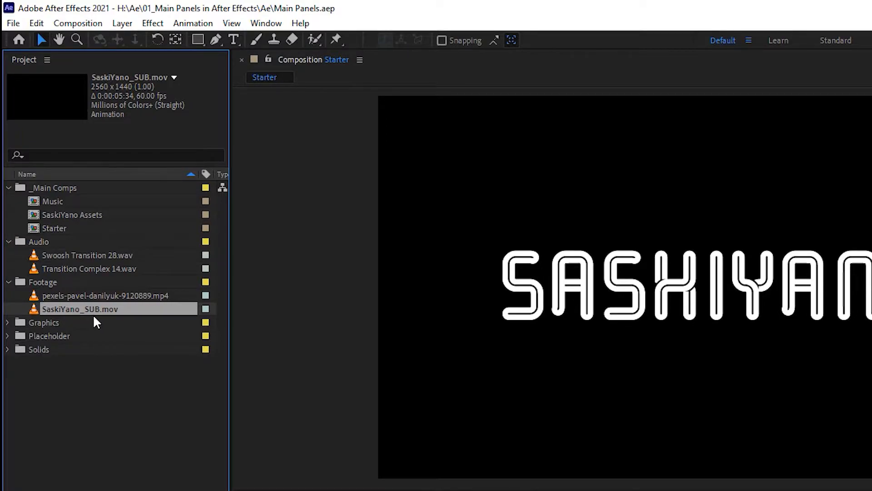
click(7, 322)
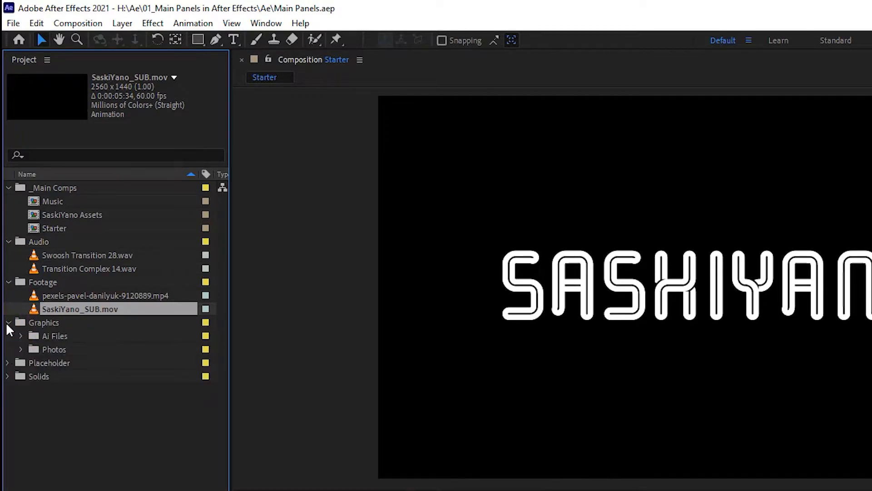
click(20, 349)
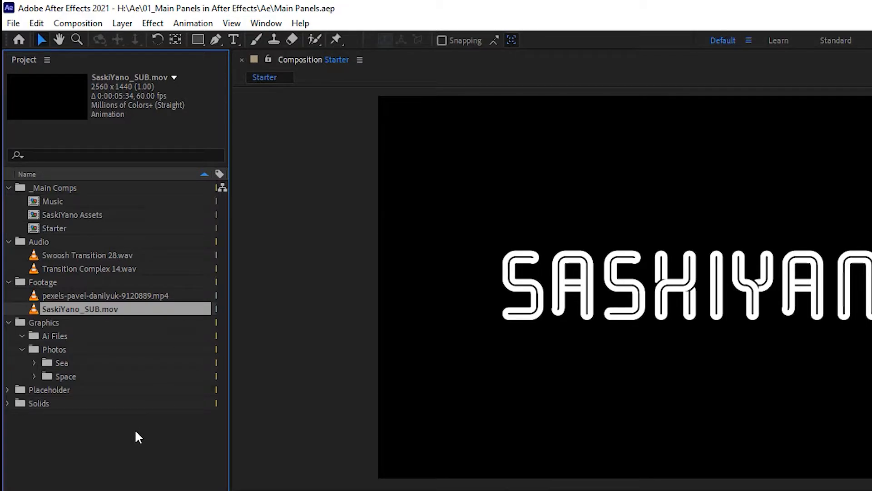
Collapse the Graphics, Footage, Audio and _Main Comps folders in the project
click(8, 322)
click(7, 282)
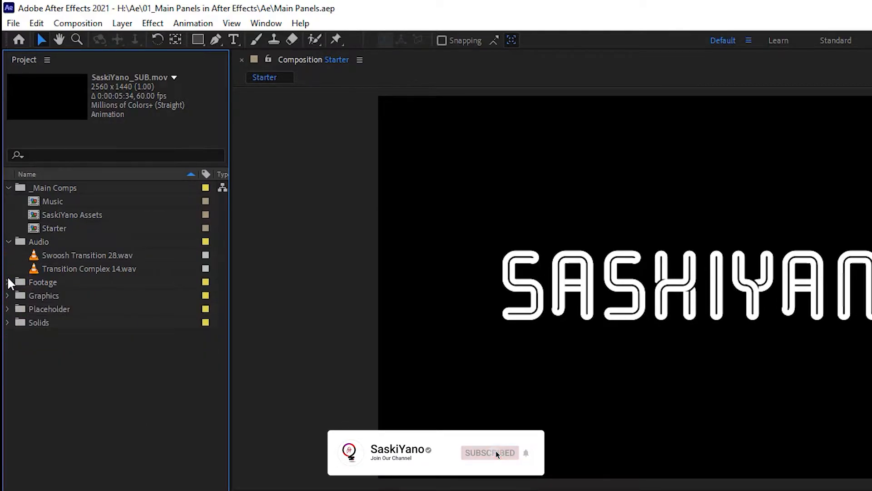
click(7, 242)
click(7, 188)
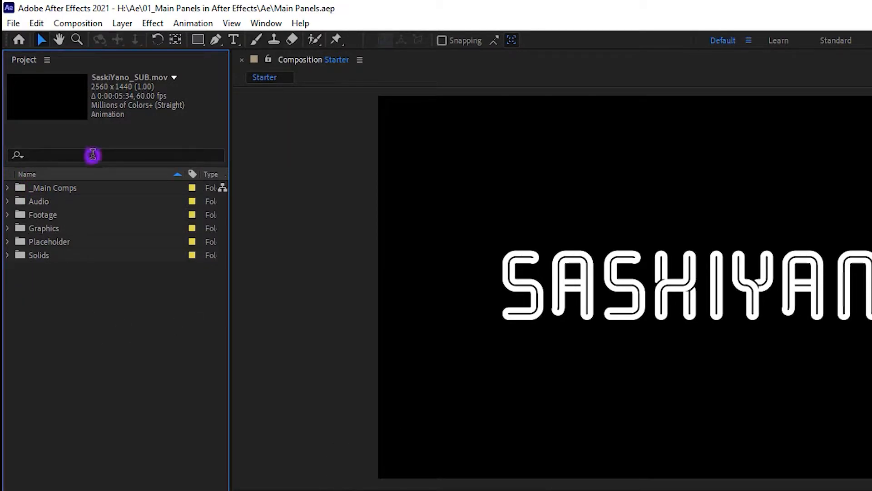
Search the project items for "sa" and clear the search again
click(93, 155)
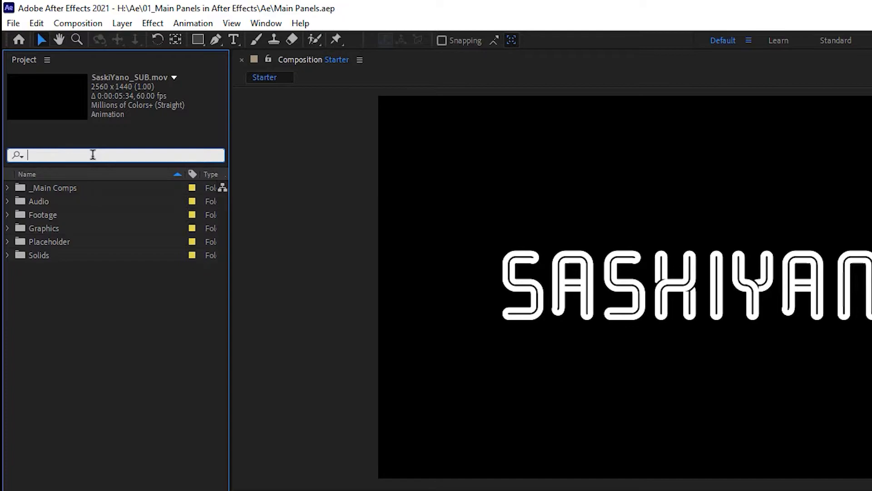
text(s)
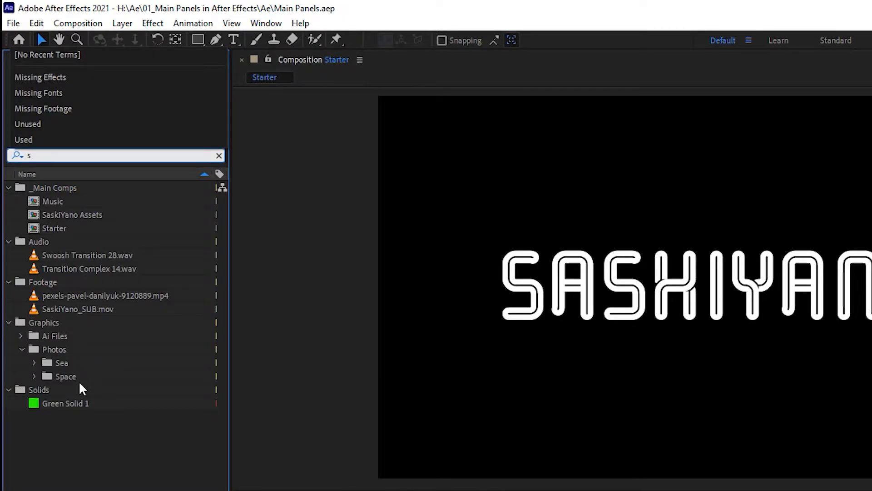
text(a)
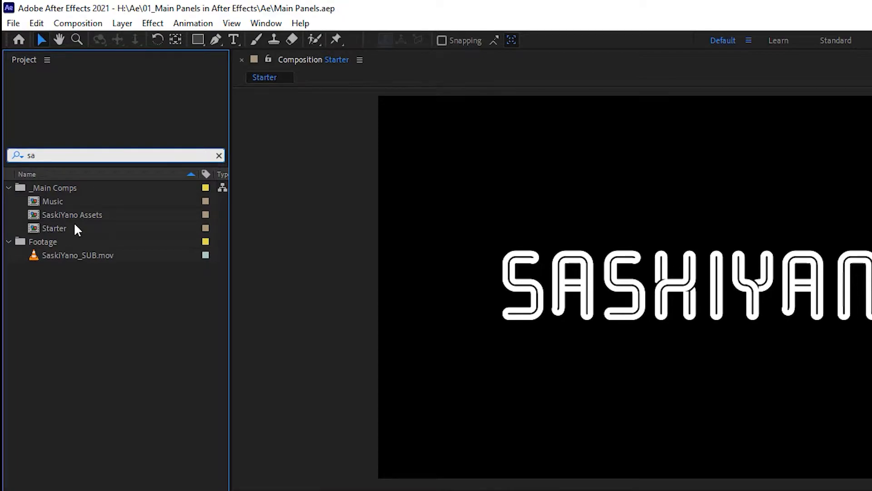
key(BackSpace)
key(BackSpace)
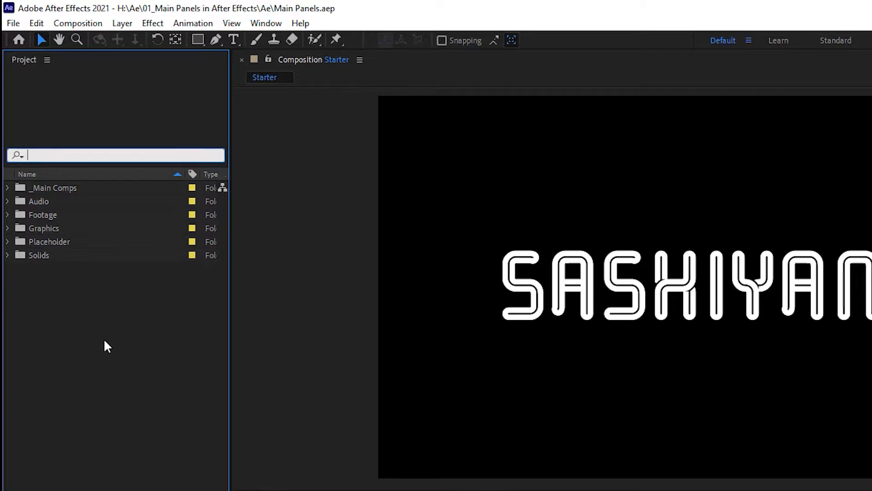
click(124, 405)
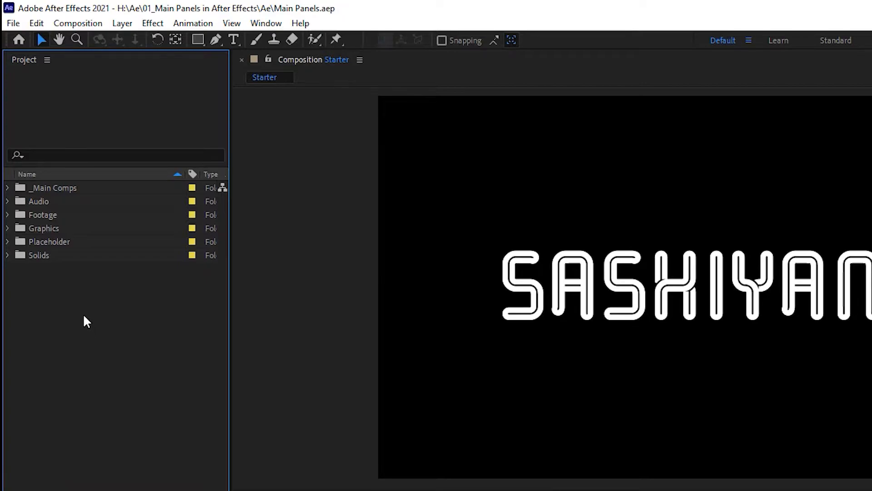
click(13, 23)
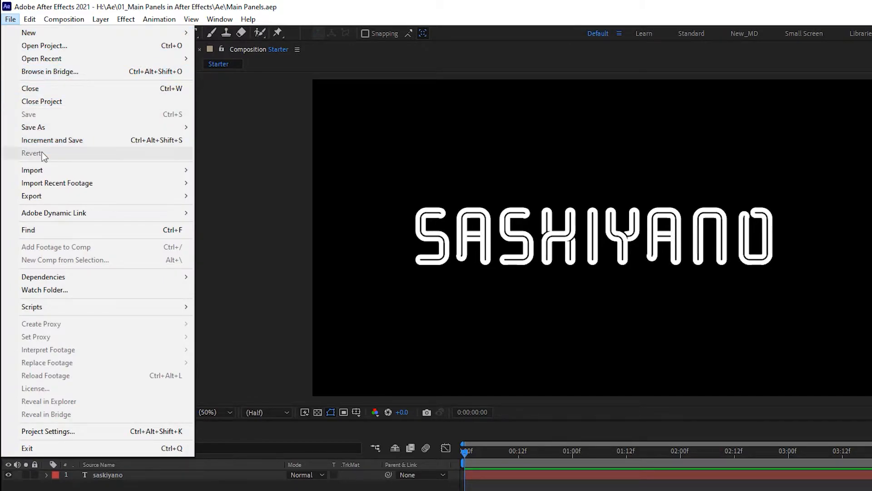
mouse_move(58, 171)
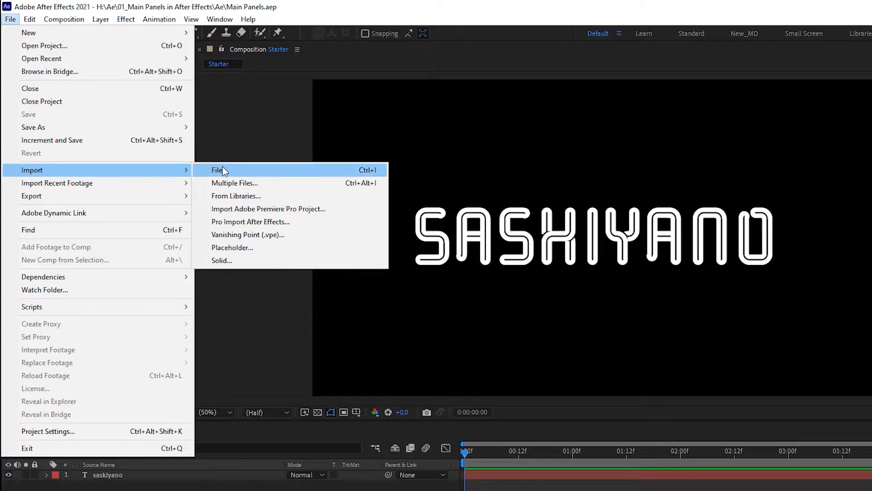
click(334, 169)
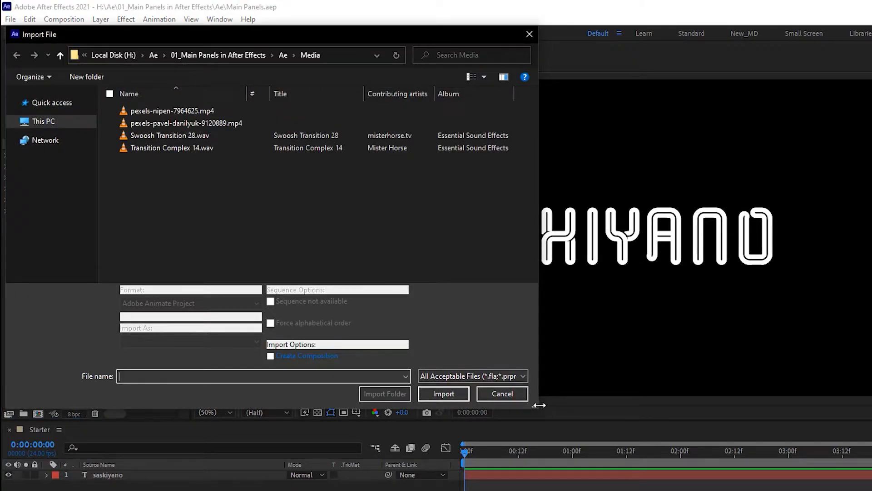
drag(536, 404, 691, 454)
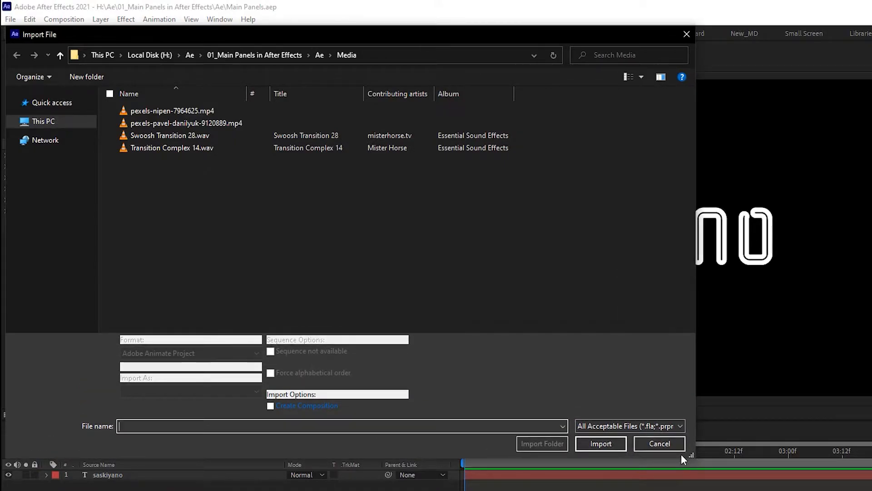
click(658, 443)
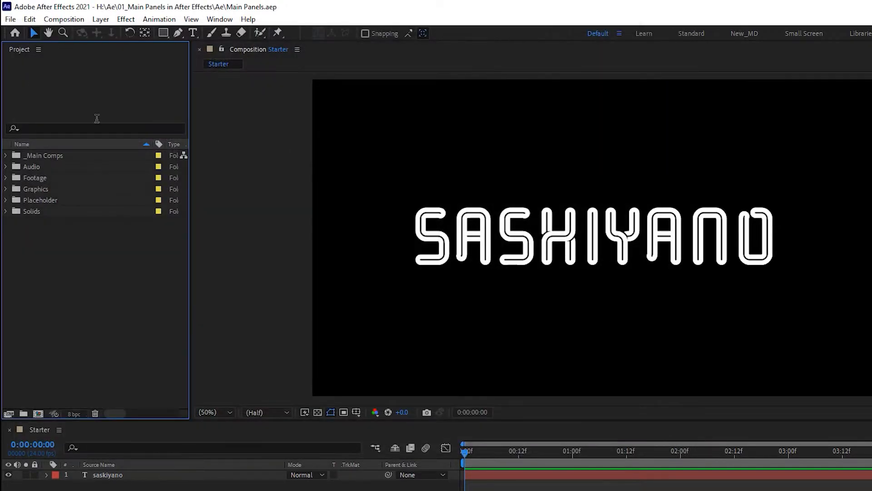
Import the Pexels video ending in 9120889.mp4 from the Media folder as footage, and delete the imported copy from the project
click(10, 19)
mouse_move(141, 170)
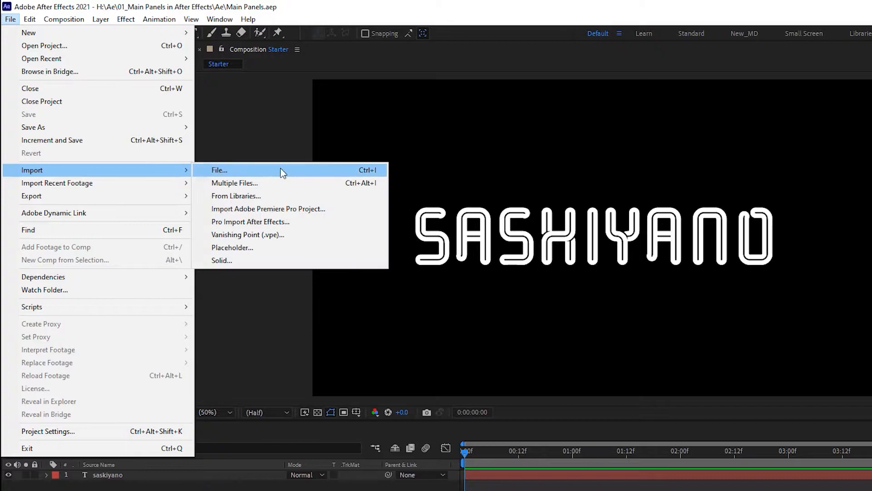
click(348, 173)
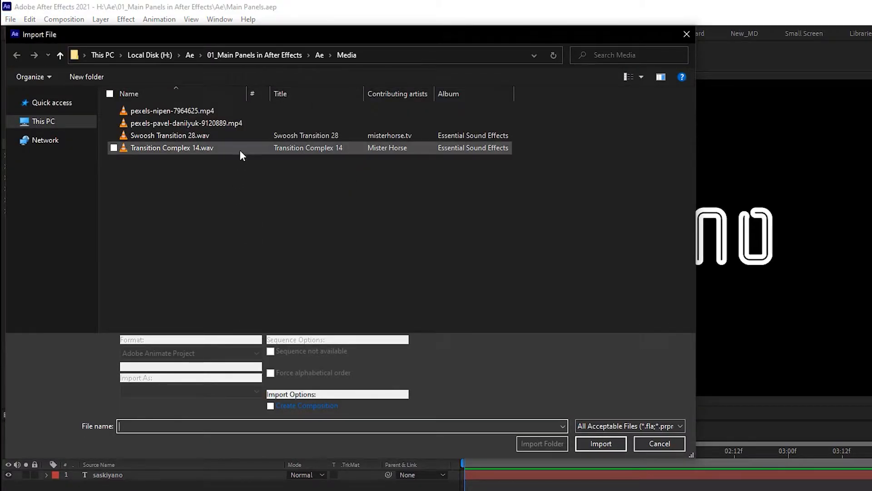
click(222, 124)
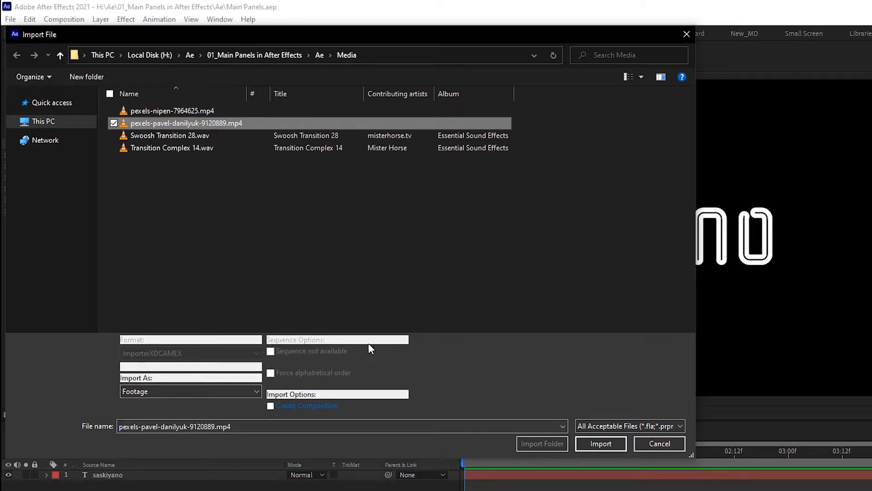
click(208, 123)
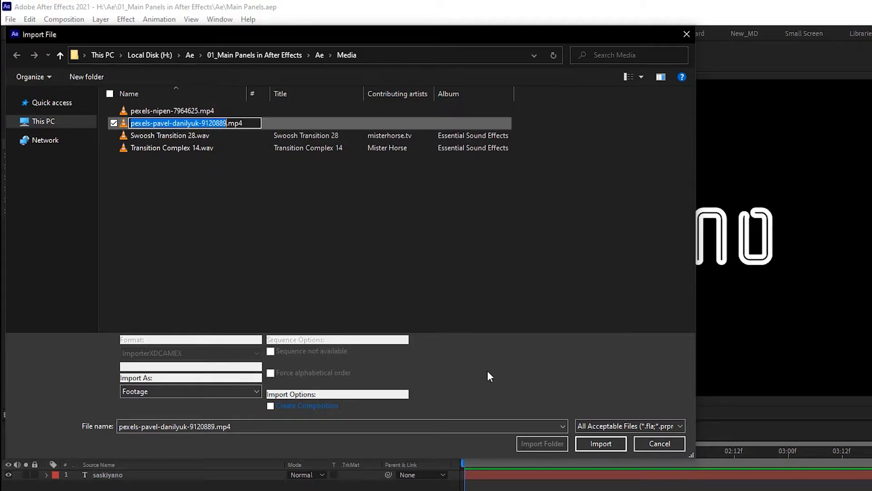
click(599, 443)
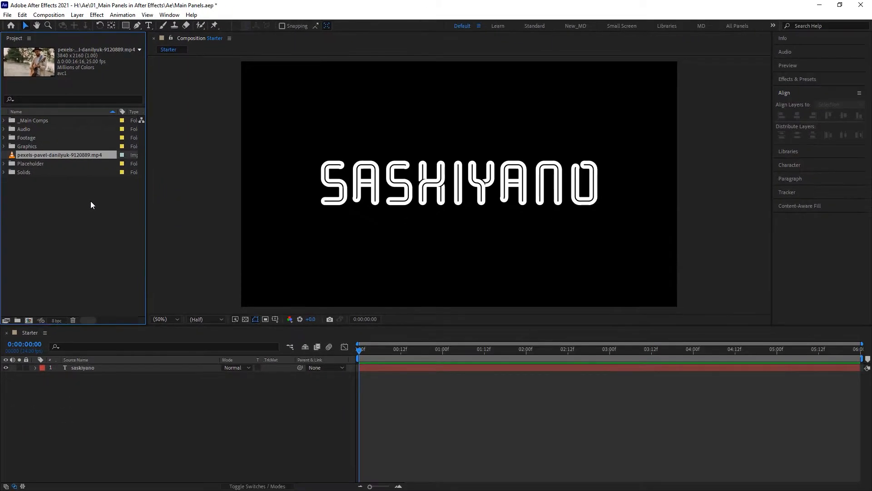
key(Delete)
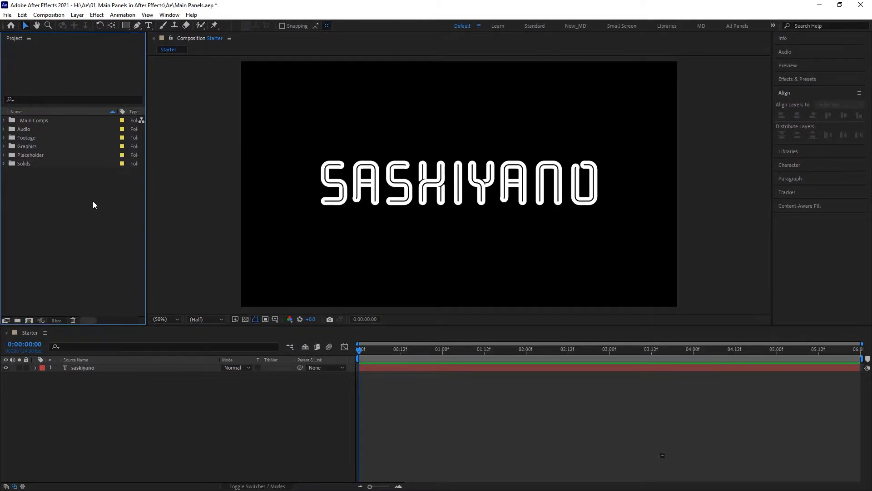
Import the Pexels video ending in 9120889.mp4 into the project's Footage folder, and delete that imported duplicate
click(32, 139)
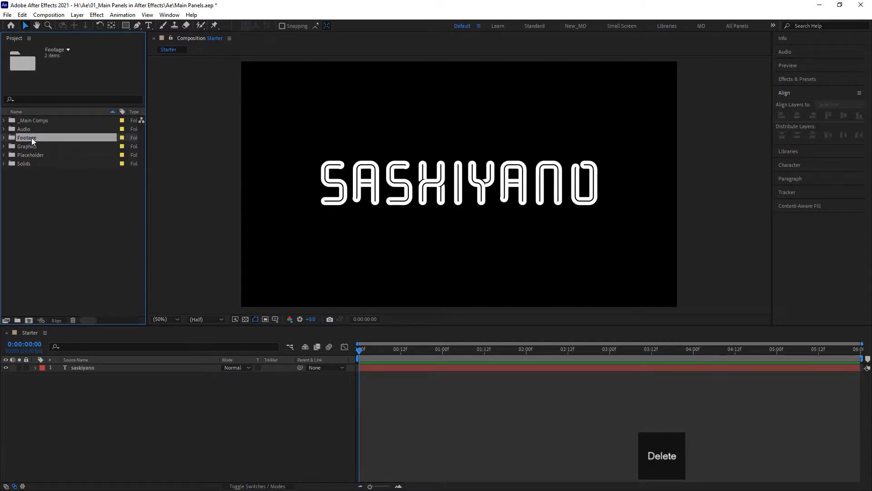
key(ctrl+i)
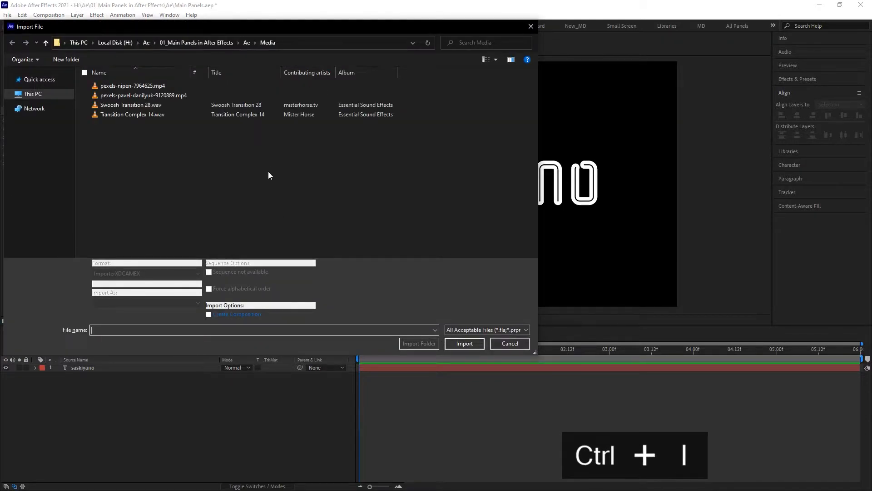
click(174, 97)
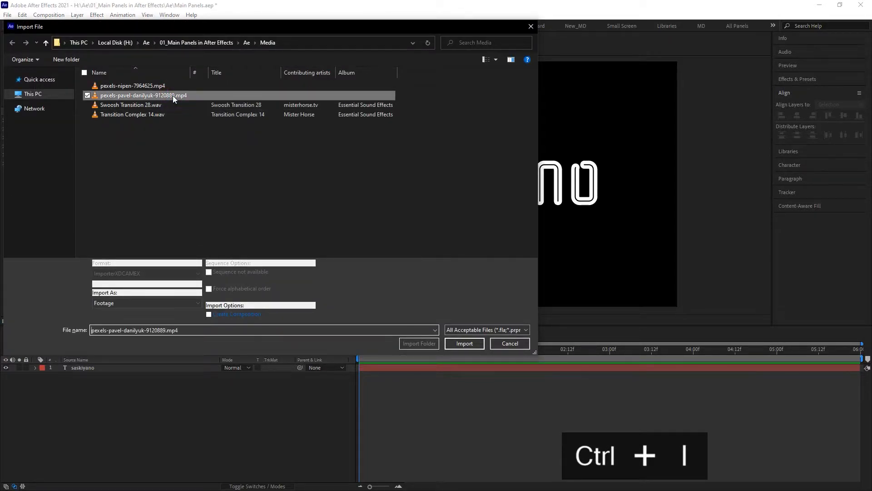
click(463, 344)
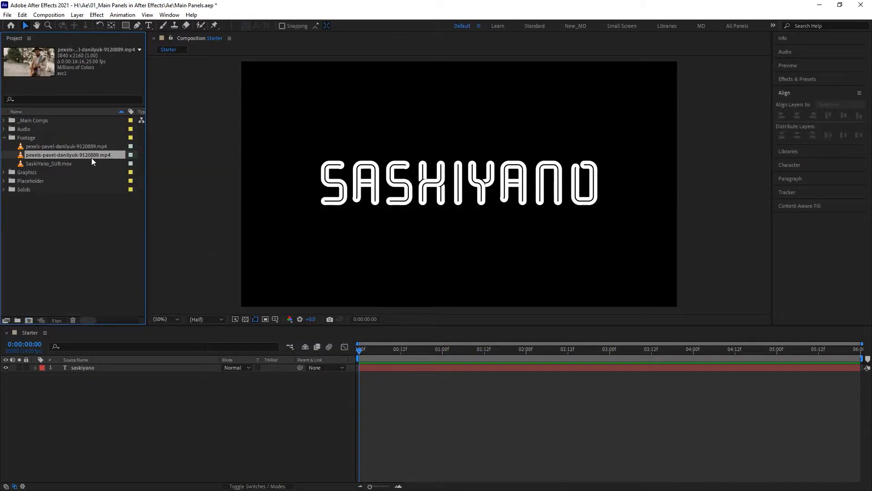
key(Delete)
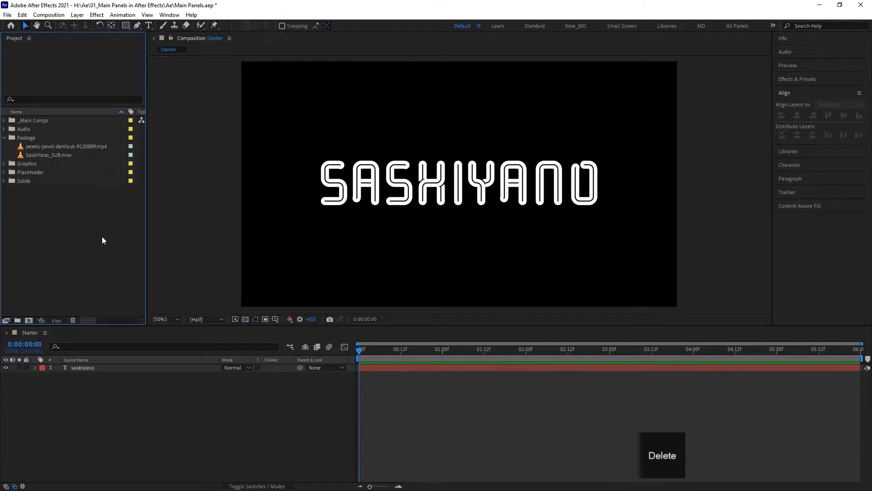
double_click(73, 238)
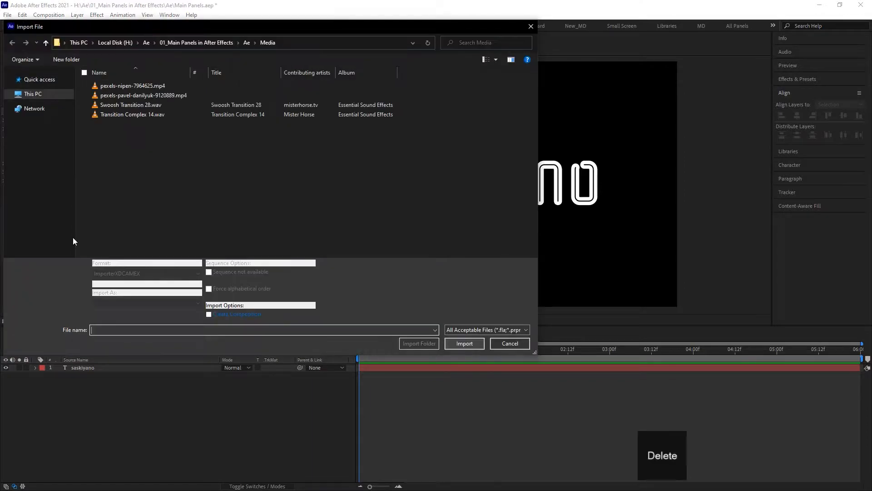
click(169, 95)
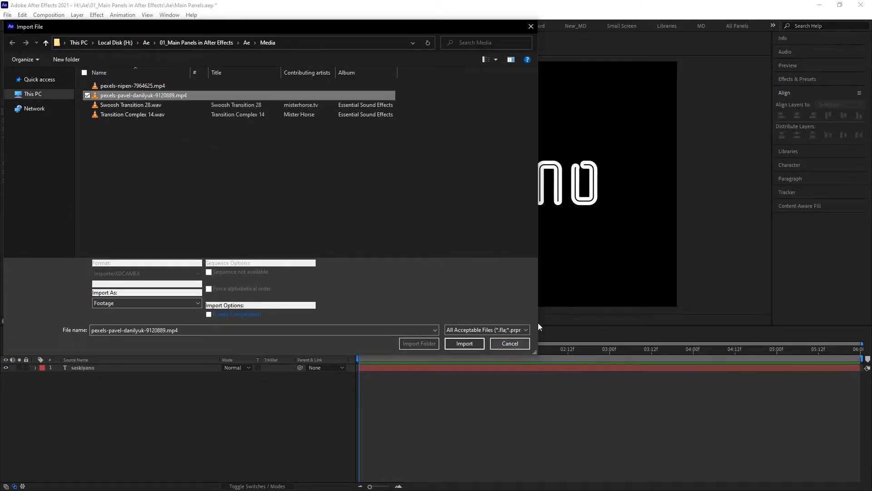
click(506, 343)
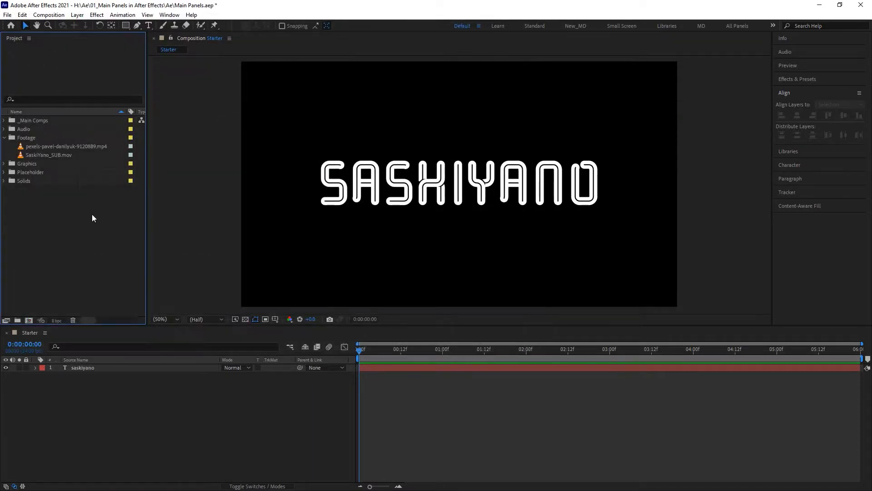
right_click(43, 218)
mouse_move(137, 264)
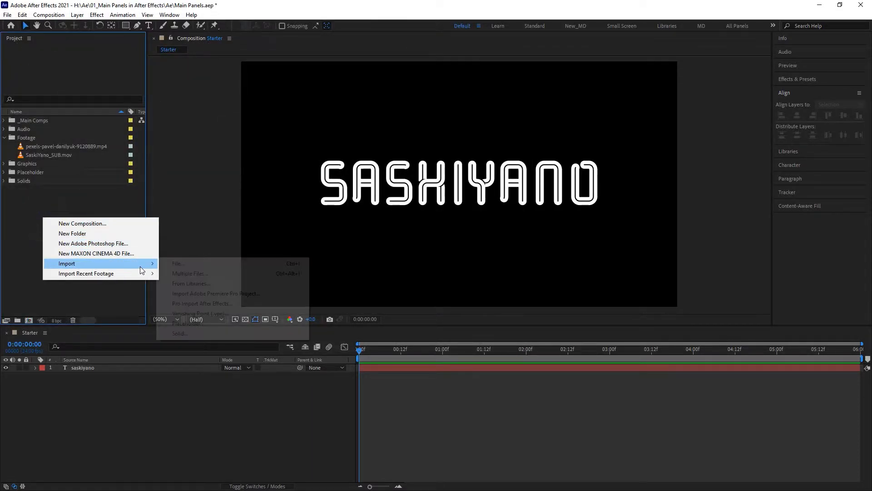
click(229, 264)
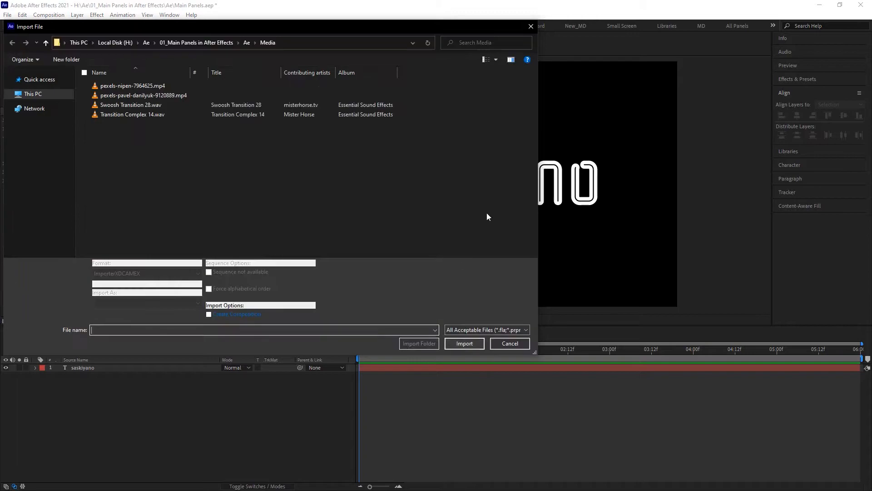
click(530, 27)
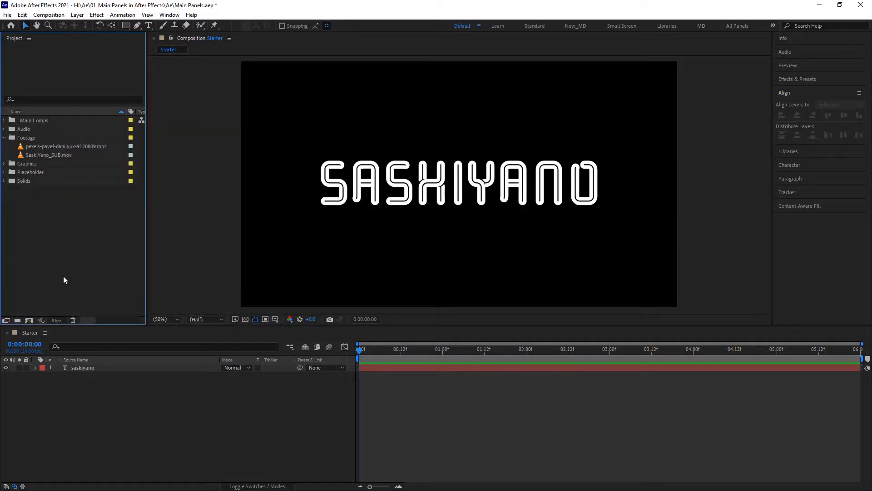
Import the Pexels video ending in 7964625.mp4 from the Media folder straight into the Starter timeline, and delete its layer
key(alt+Tab)
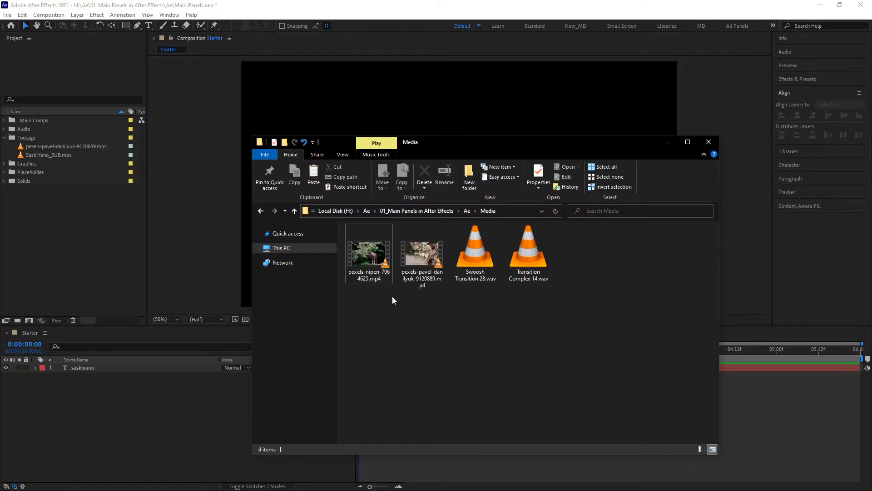
click(376, 253)
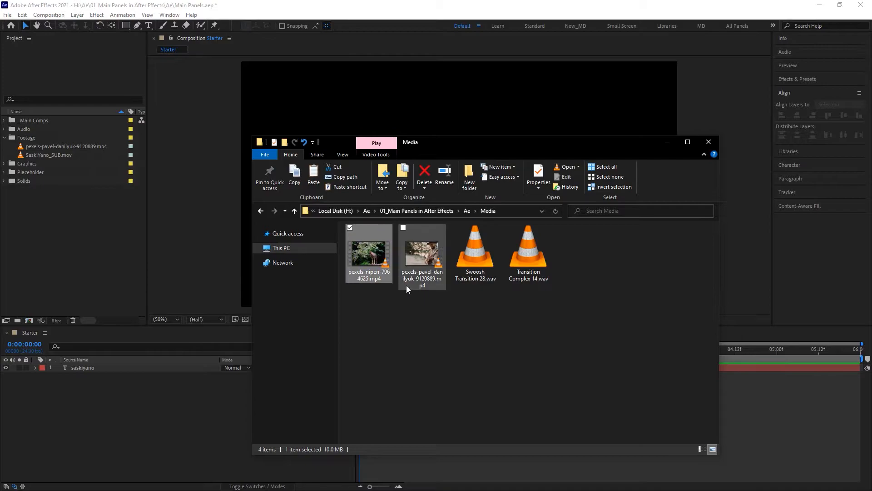
drag(375, 253, 114, 428)
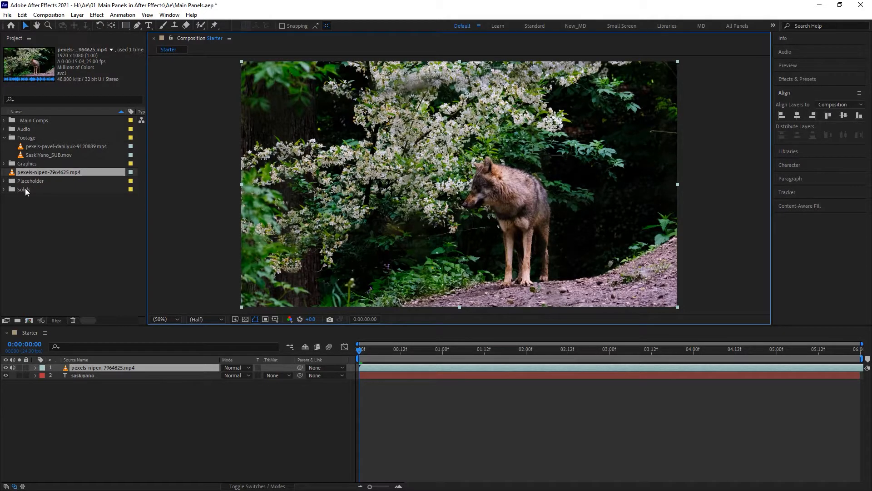
click(117, 367)
key(Delete)
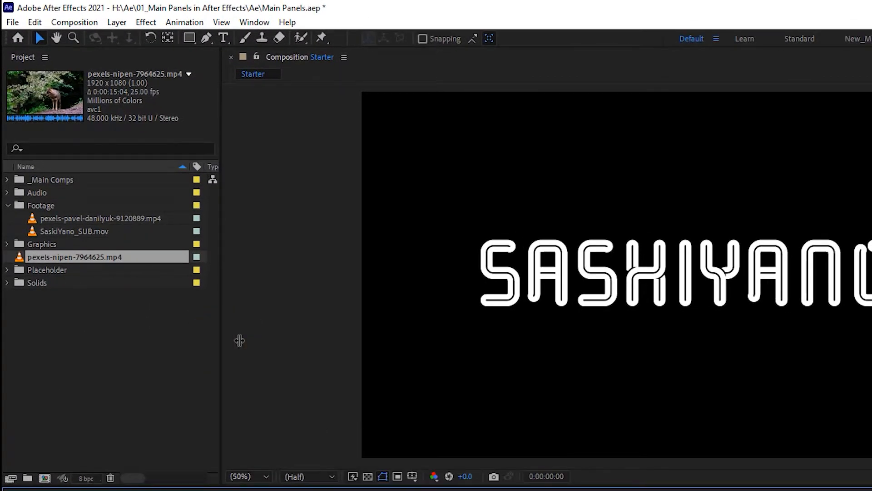
Widen the Project panel to show more columns, and sort the items by type and back by name
drag(240, 340, 454, 349)
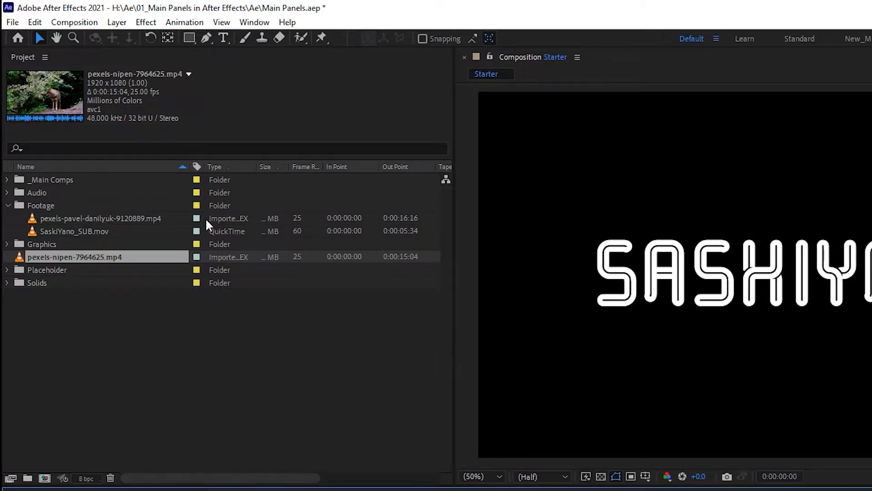
click(216, 165)
click(219, 172)
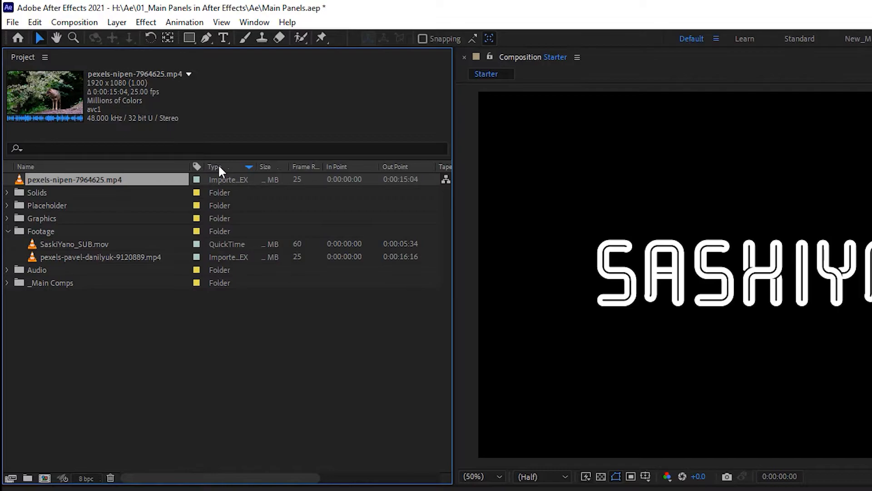
click(219, 168)
click(139, 168)
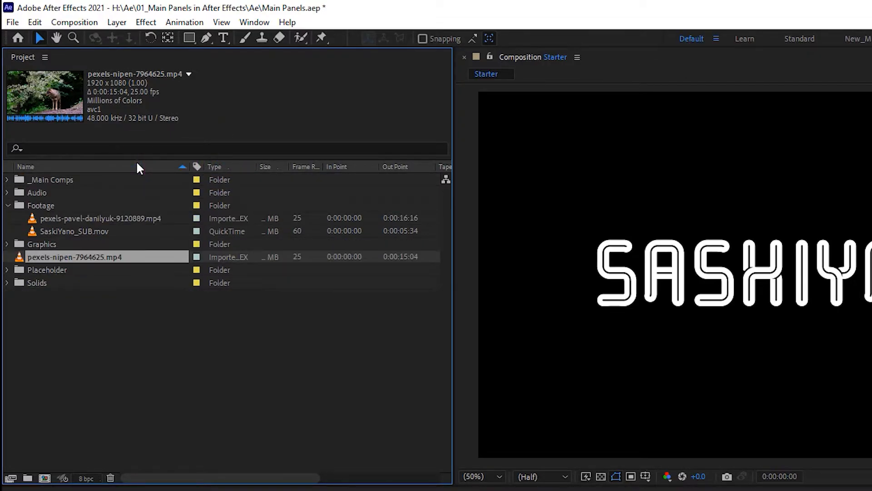
Collapse the Footage and Graphics folders and delete the Pexels video ending in 7964625.mp4 from the project
click(8, 205)
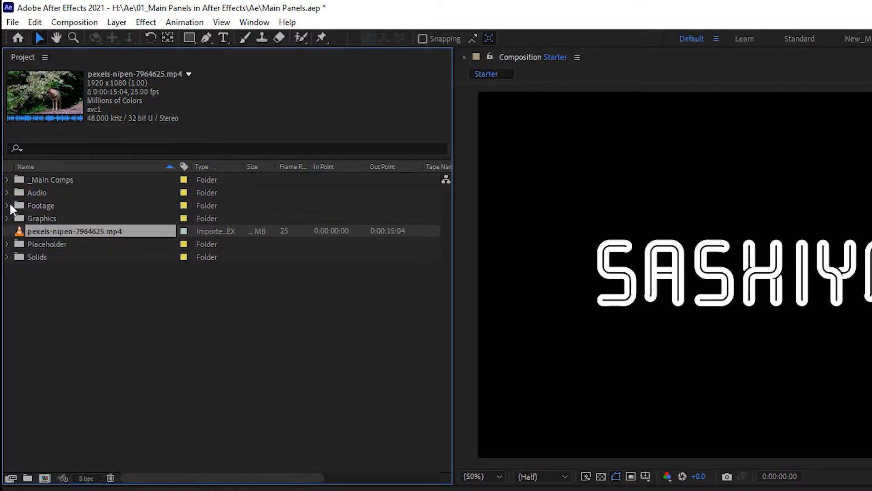
click(8, 218)
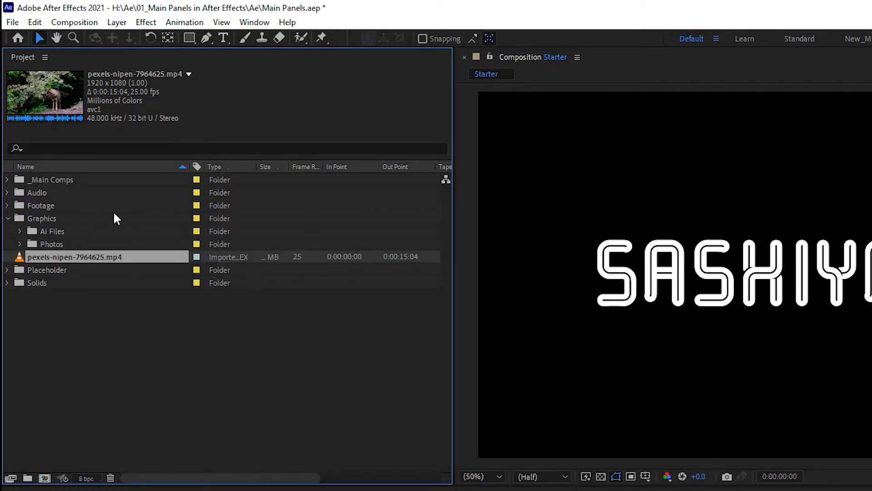
click(8, 218)
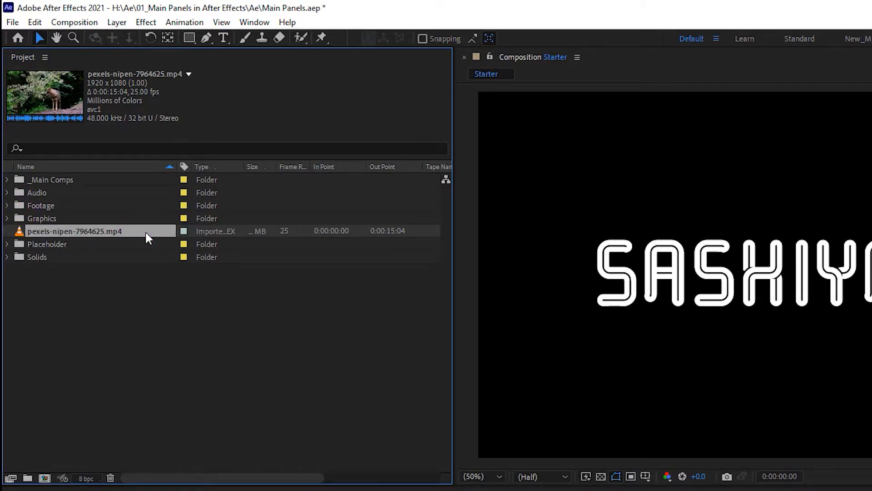
key(Delete)
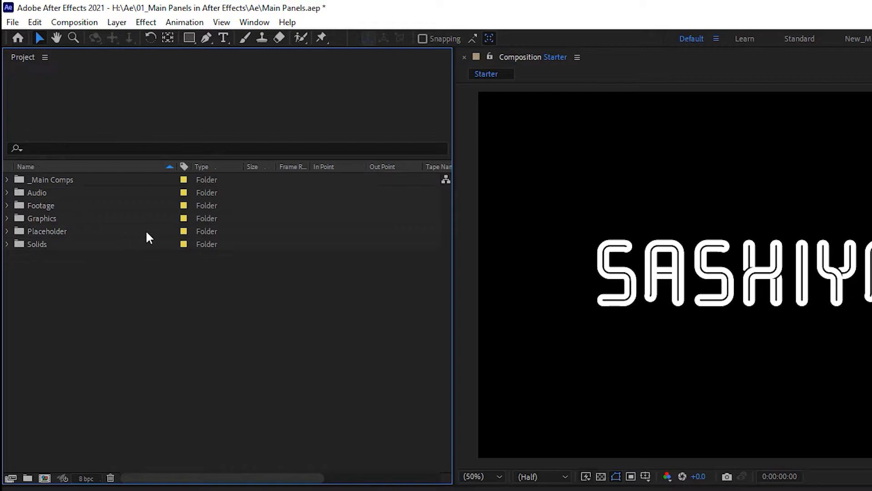
Toggle the name sort order of the project items and back, and narrow the Project panel
click(126, 165)
click(122, 167)
drag(455, 335, 240, 332)
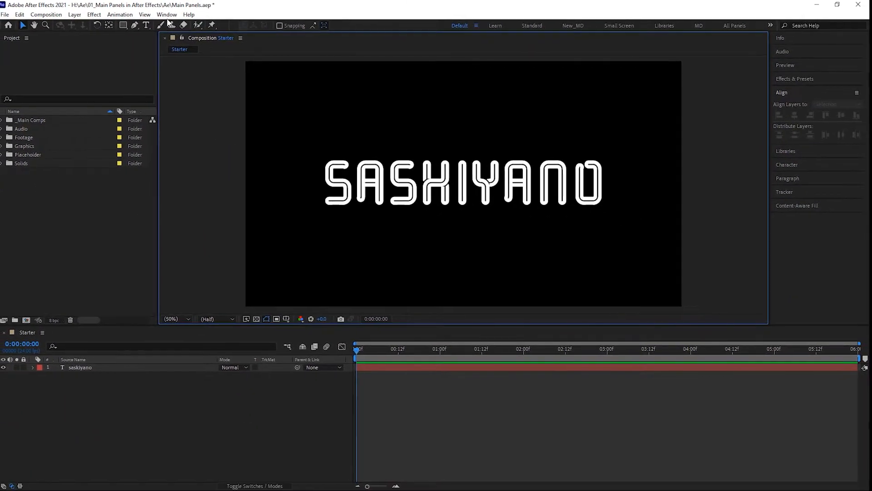
Open the Effect Controls panel beside the Project panel and bring the Project panel back to the front
click(169, 15)
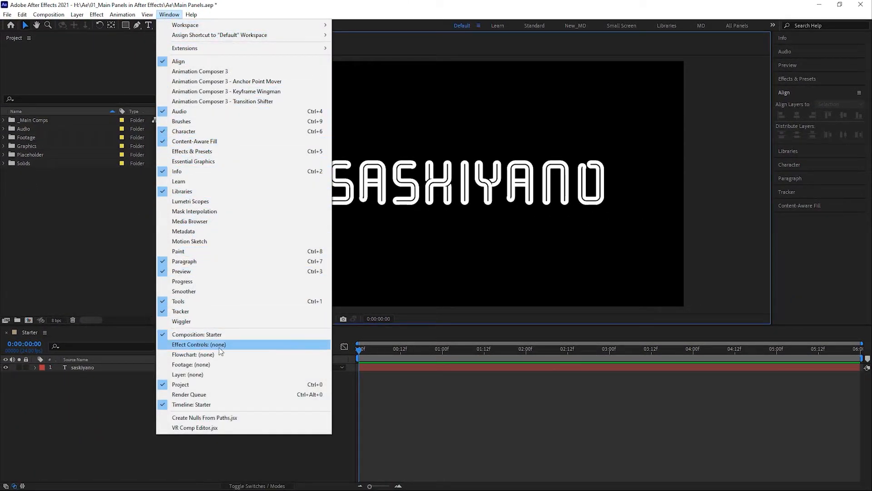
click(244, 347)
drag(244, 348, 87, 44)
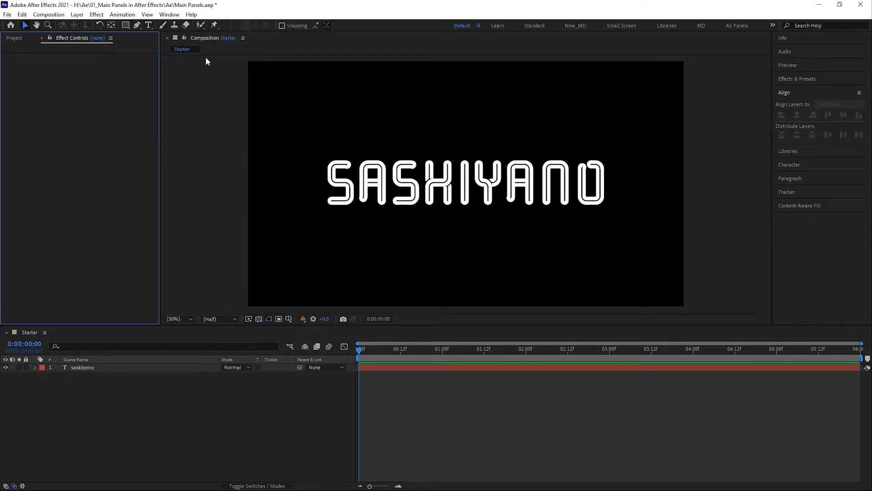
click(13, 38)
click(219, 43)
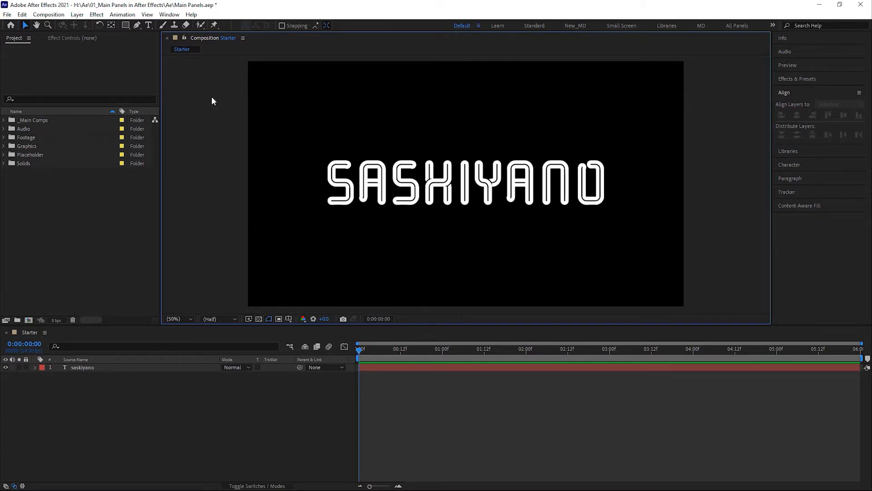
Open the SaskiYano Assets composition from the _Main Comps folder, box-select its layers and deselect them
click(5, 120)
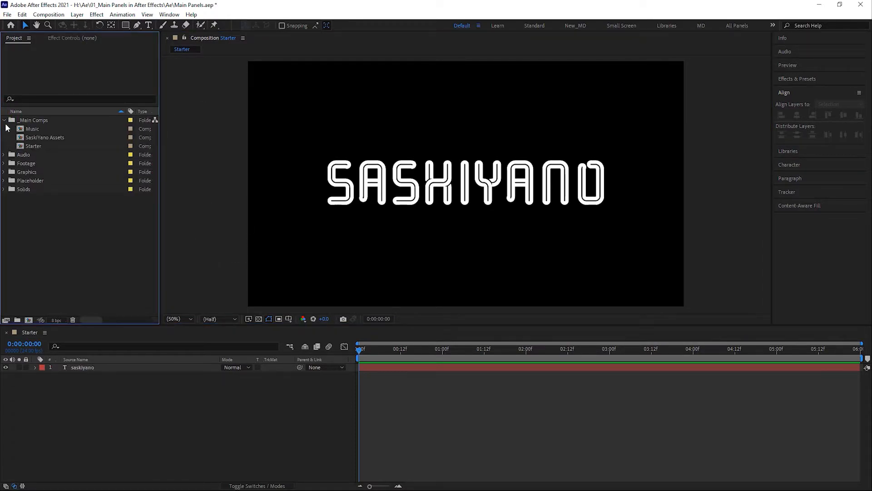
double_click(69, 137)
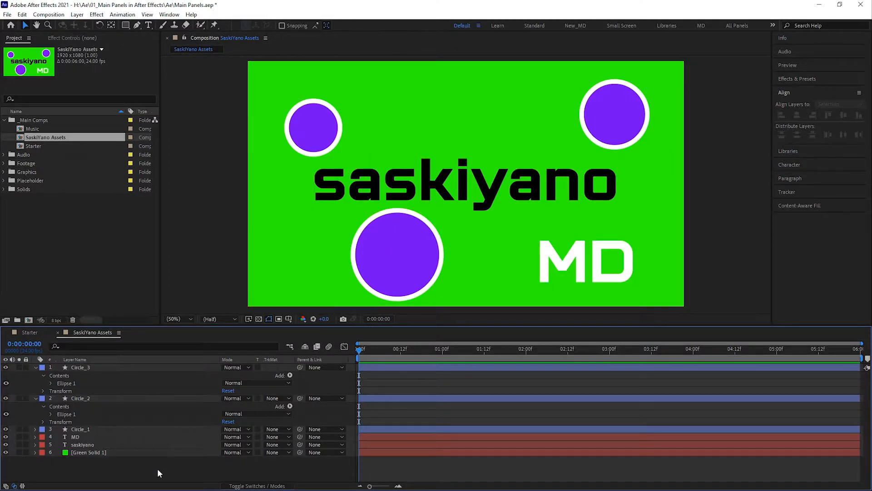
drag(121, 457, 51, 364)
click(122, 467)
Select the green solid, saskiyano text and circle layers one at a time, and close the SaskiYano Assets composition
click(105, 452)
click(84, 444)
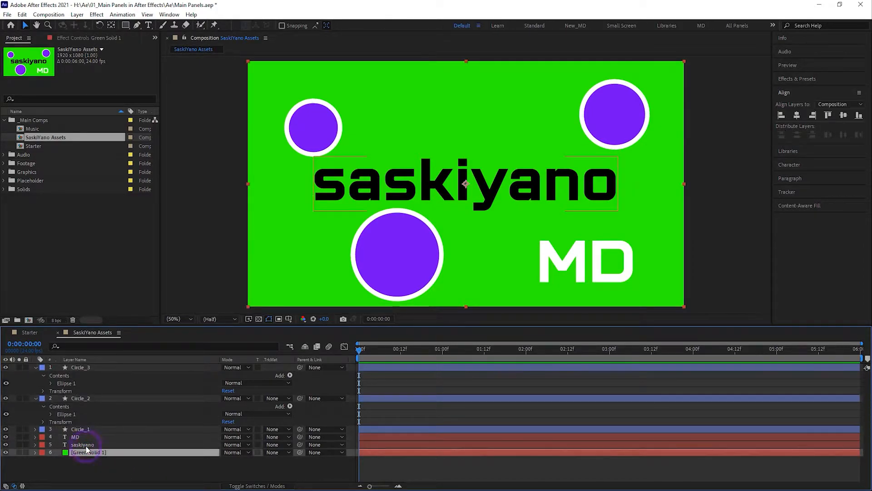
click(104, 428)
click(79, 398)
click(95, 366)
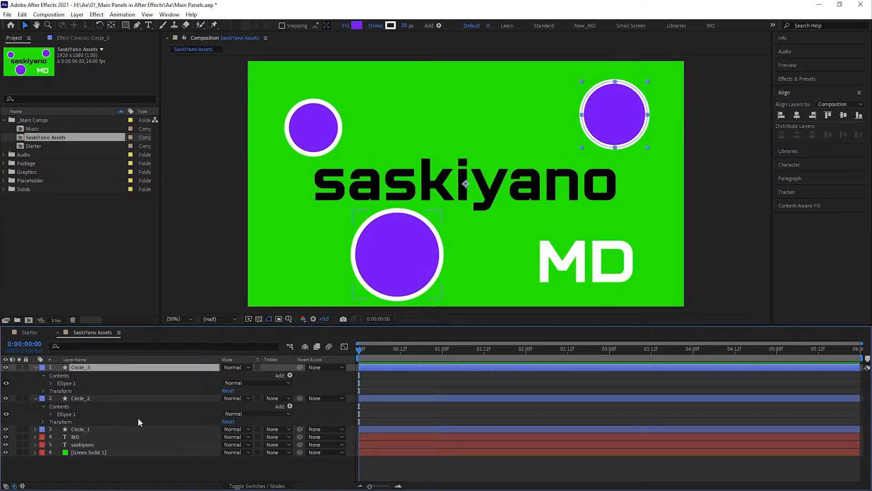
click(57, 332)
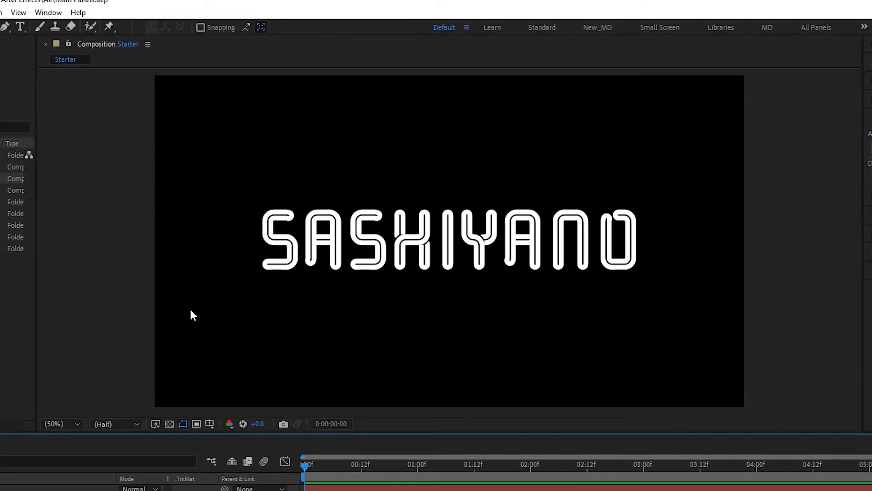
Examine the available options of the Composition, Project and Timeline panels without changing any of them
right_click(78, 172)
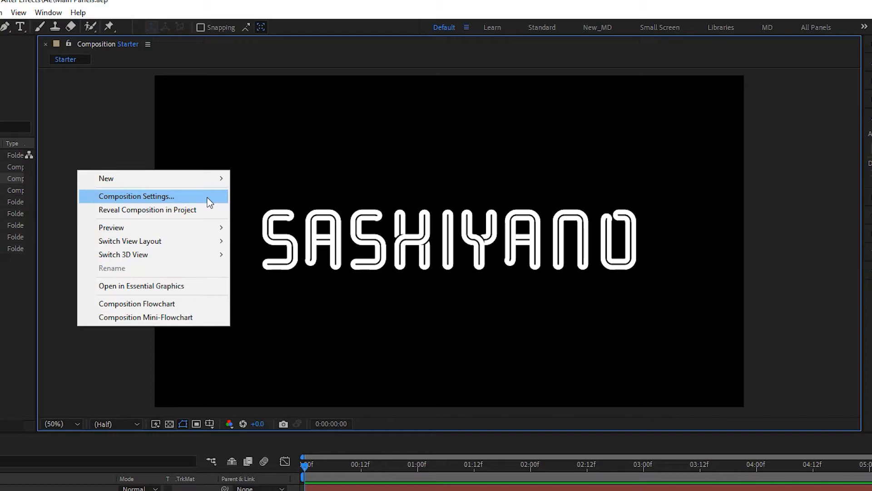
click(148, 44)
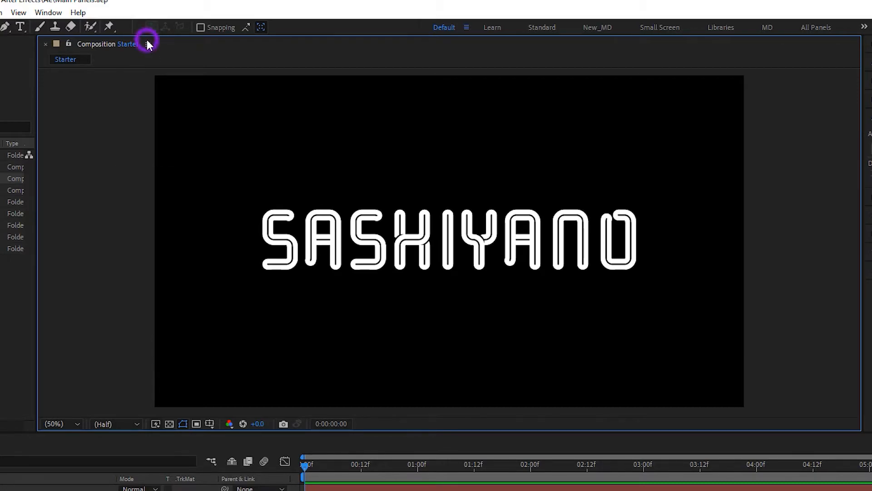
click(147, 44)
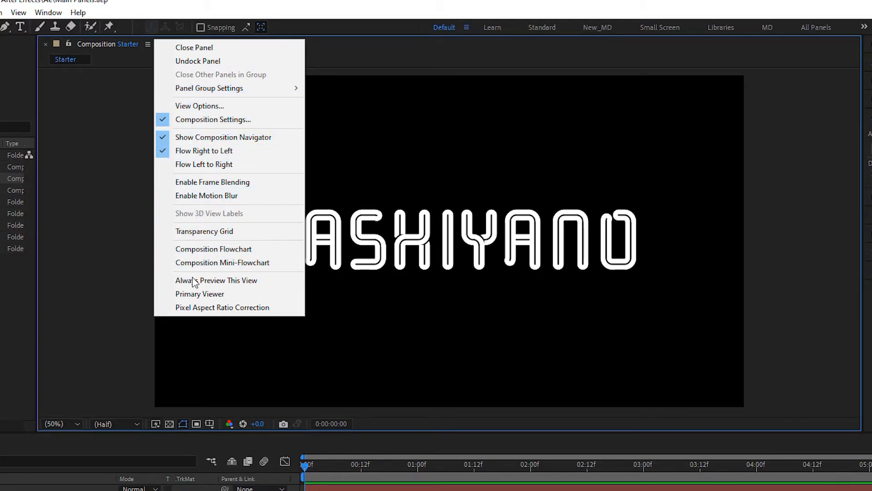
click(139, 260)
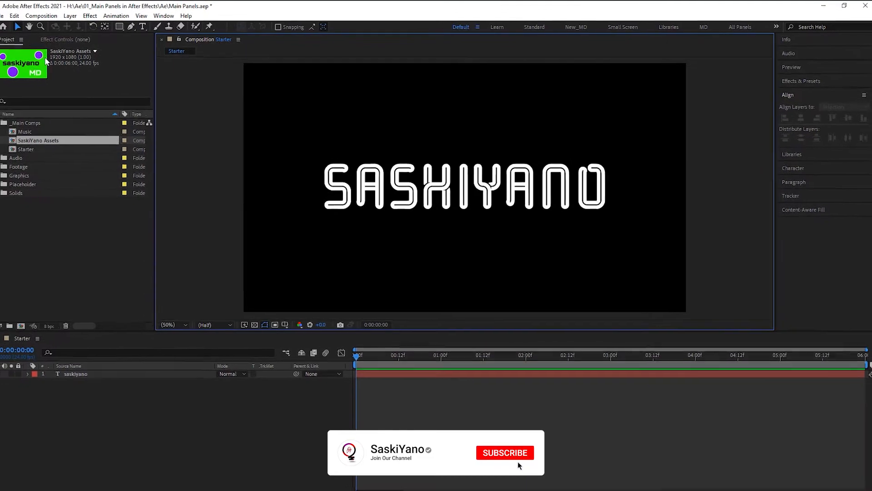
click(28, 40)
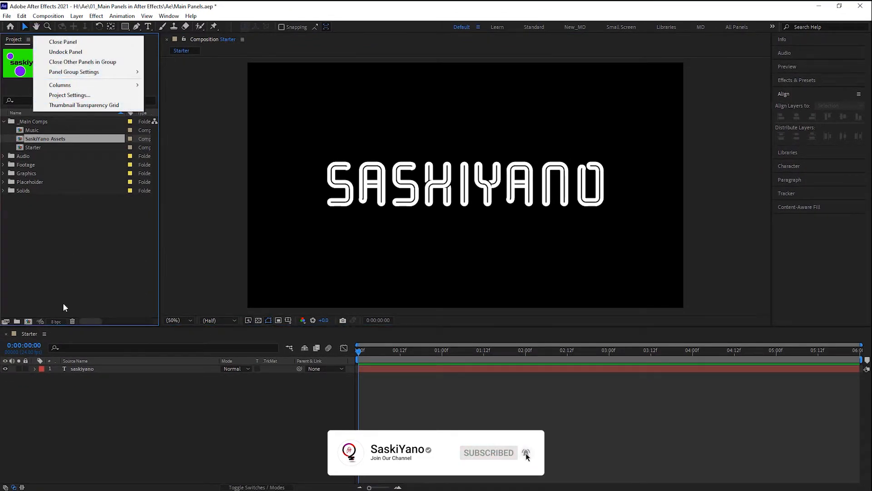
click(45, 333)
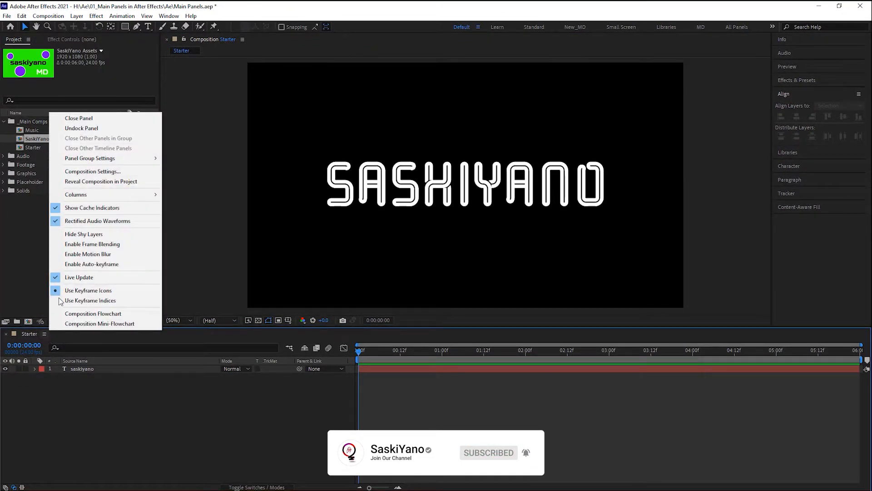
click(225, 198)
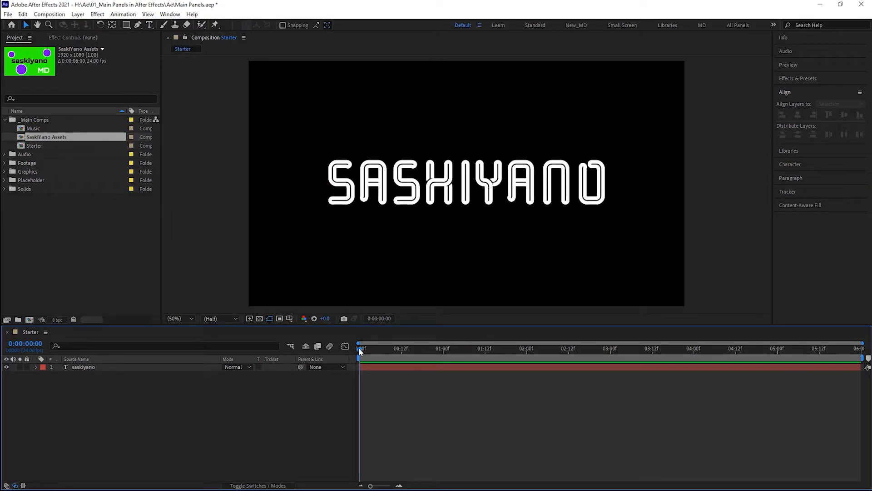
Scrub the Starter timeline to 0:00:02:02 and back to the start, and select the saskiyano text layer
drag(361, 349, 534, 352)
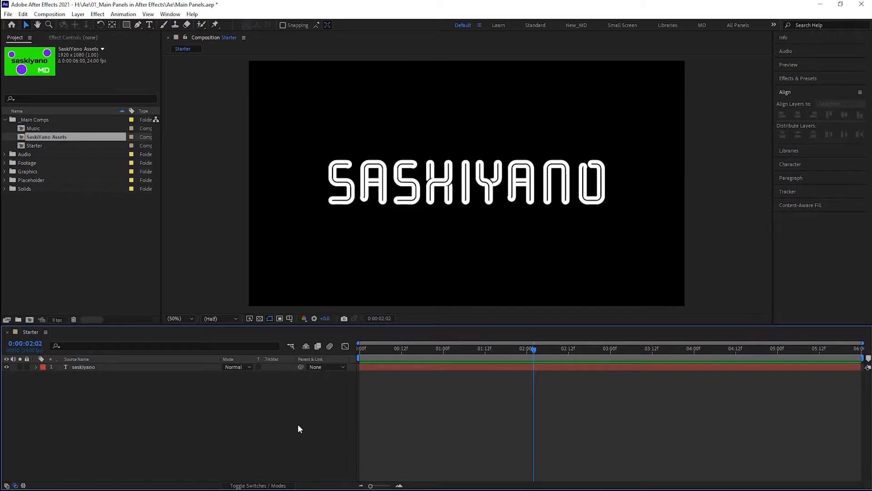
drag(534, 351, 344, 415)
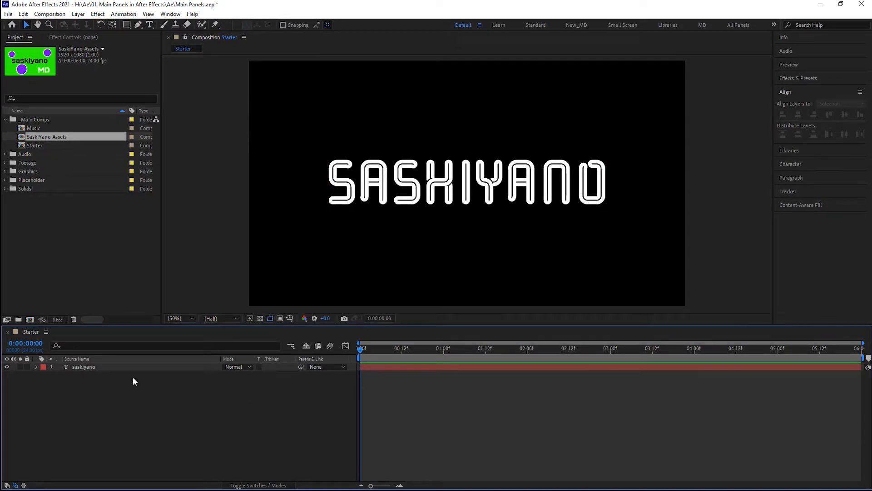
click(116, 367)
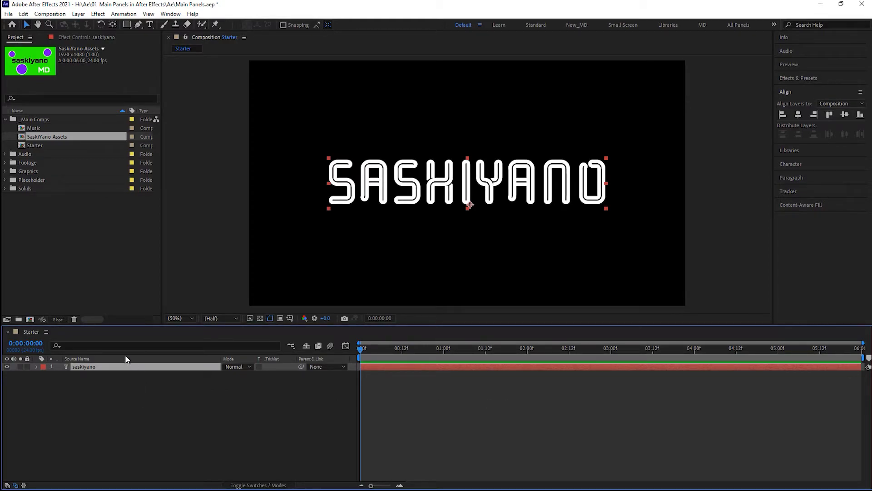
Open the Music composition from the _Main Comps folder and close its timeline again
click(31, 146)
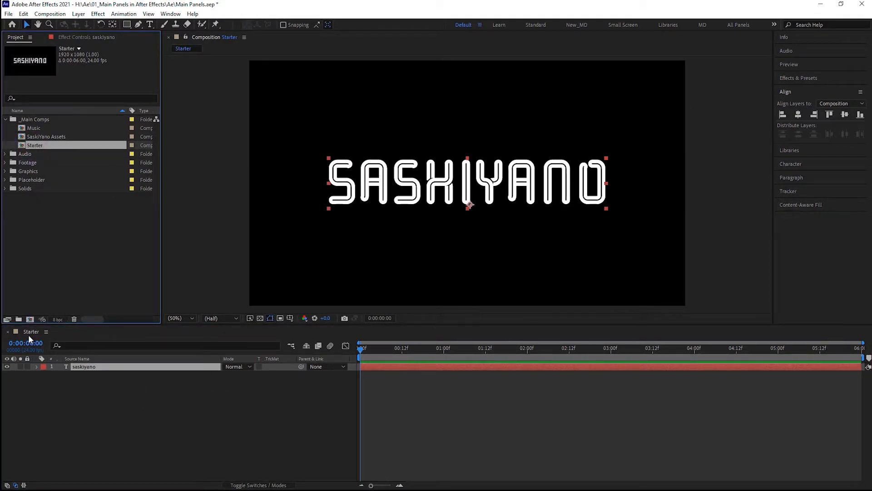
double_click(37, 128)
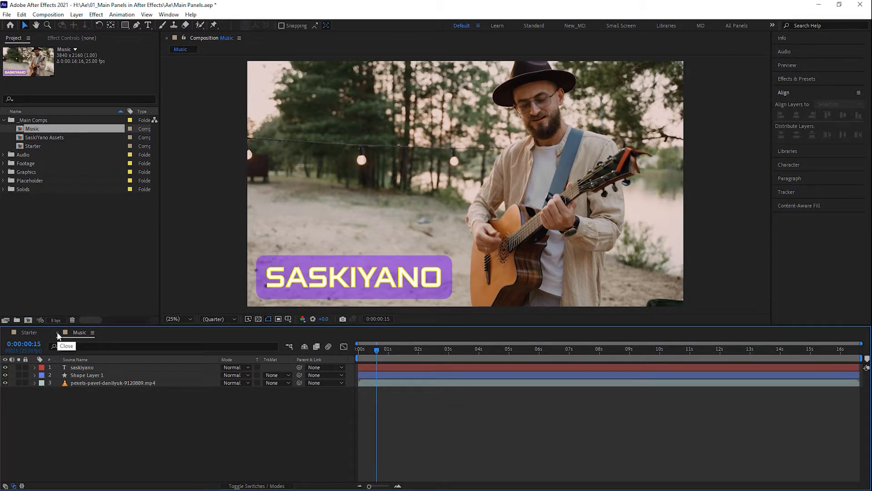
click(58, 335)
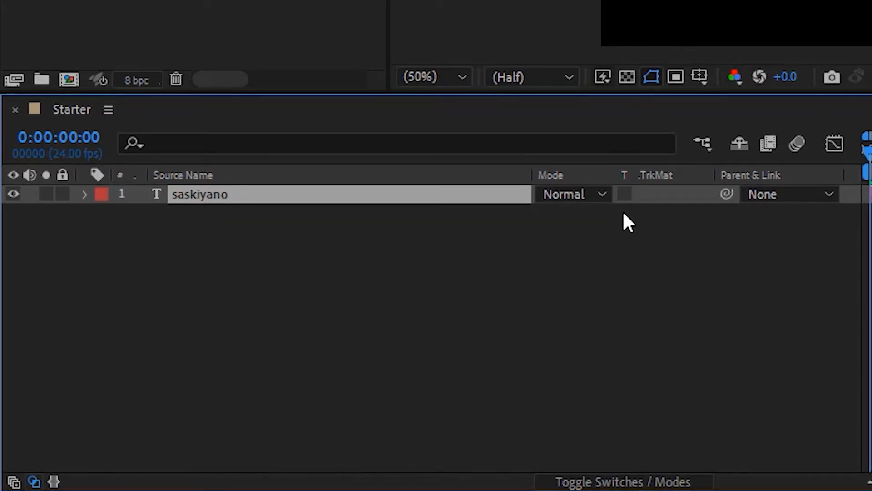
Scrub the current time value of the Starter composition to 0:00:02:11
mouse_move(51, 144)
mouse_down()
mouse_move(68, 144)
mouse_move(41, 141)
mouse_up()
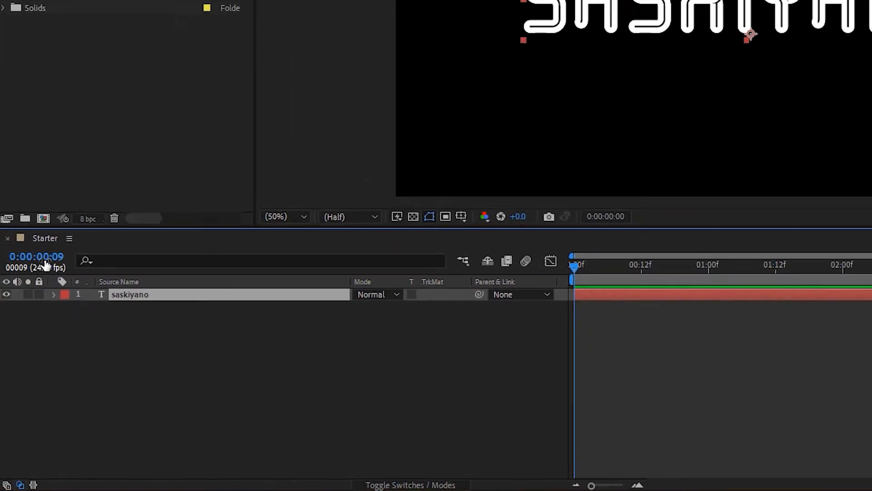
drag(15, 347, 38, 349)
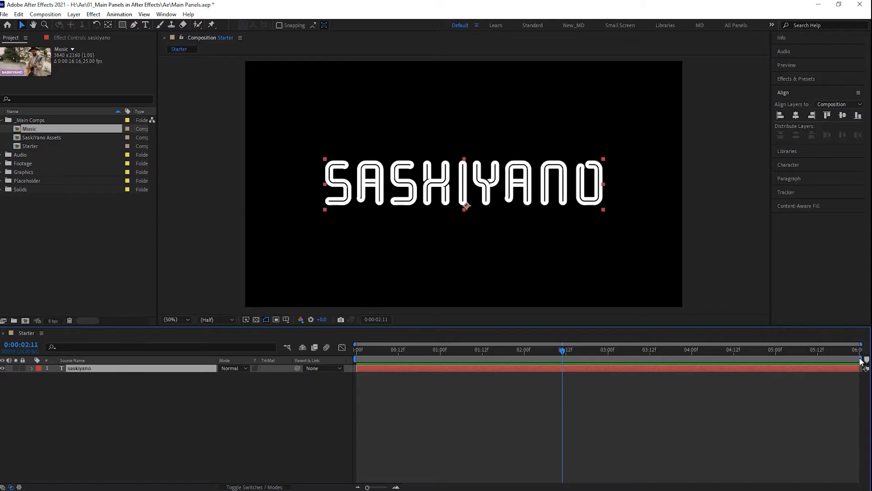
Shorten the work area to about the first 17 frames to preview it from the start, and restore its full length
drag(861, 359, 415, 373)
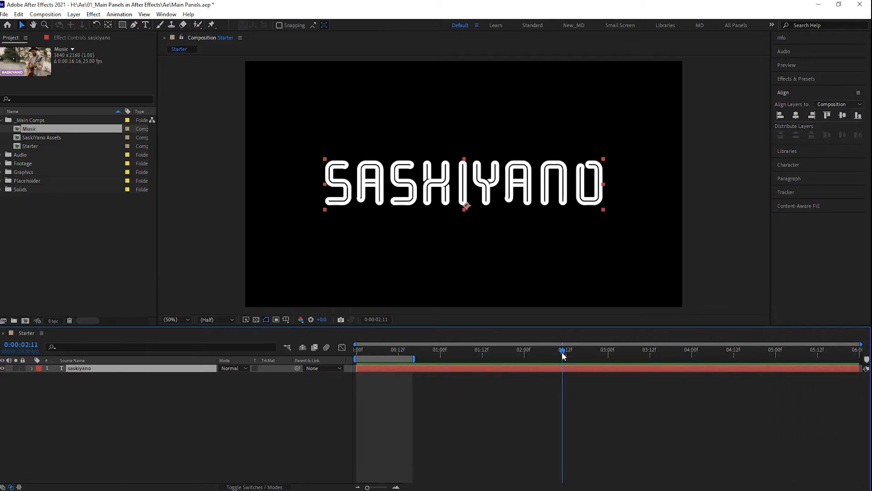
drag(562, 351, 322, 376)
key(space)
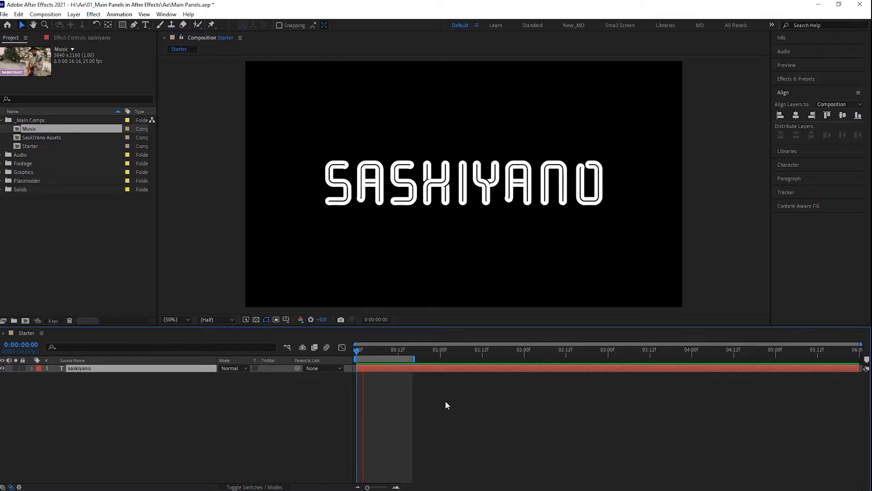
key(space)
drag(414, 359, 860, 358)
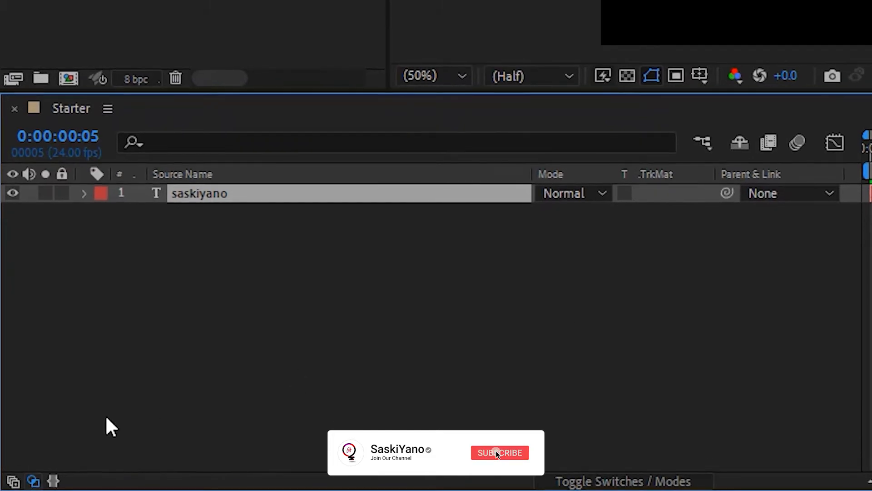
Expand all three column panes of the Starter timeline, and reduce them to the Layer Switches pane alone
click(14, 481)
click(54, 481)
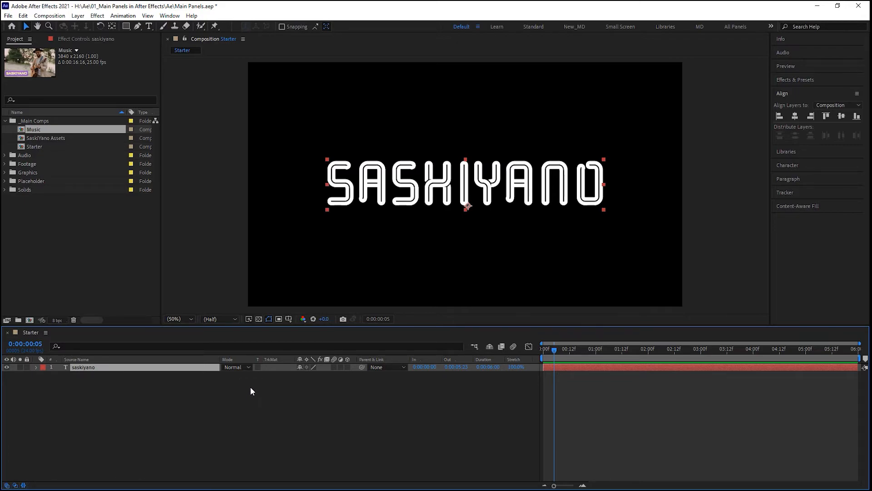
click(16, 485)
click(23, 485)
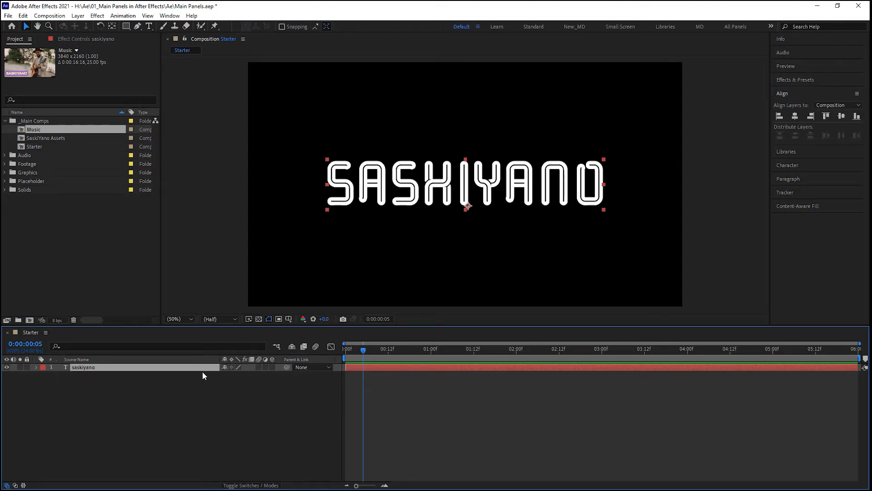
Show the Transfer Controls pane alone, and replace it with the In/Out/Duration/Stretch pane
click(15, 484)
click(7, 485)
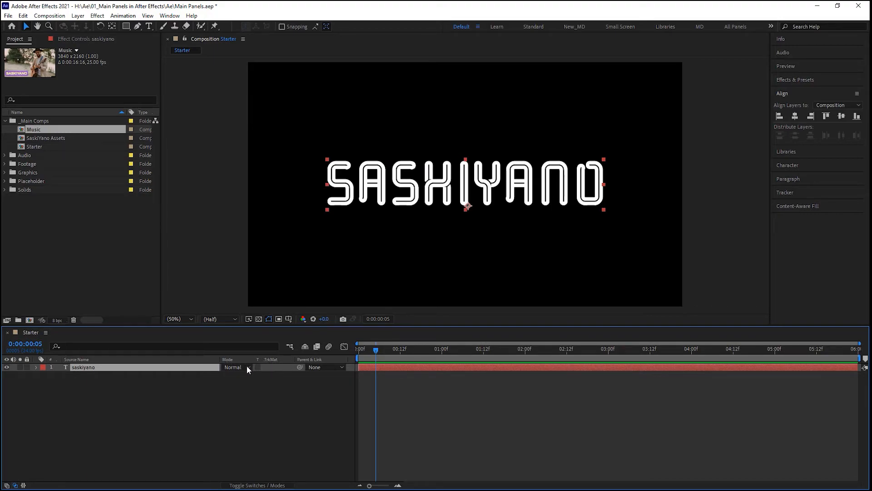
click(23, 486)
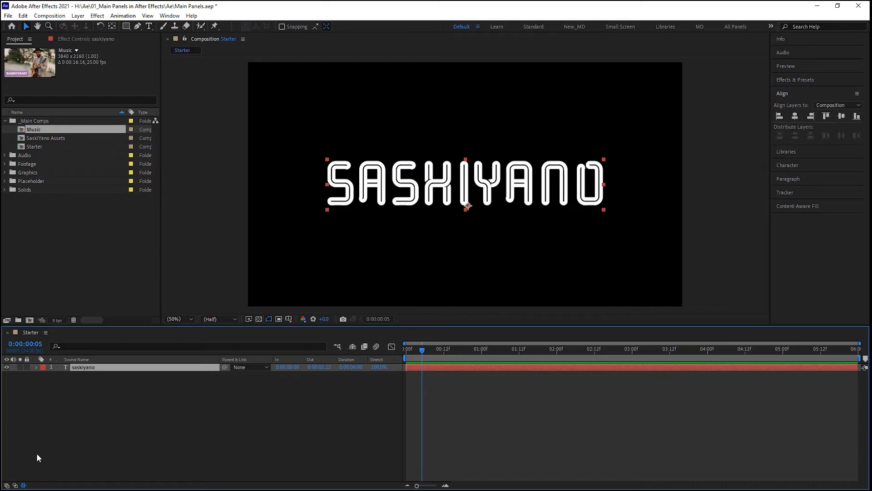
Toggle the Transfer Controls pane off and on beside In/Out/Duration/Stretch, and expand Layer Switches as well
click(16, 485)
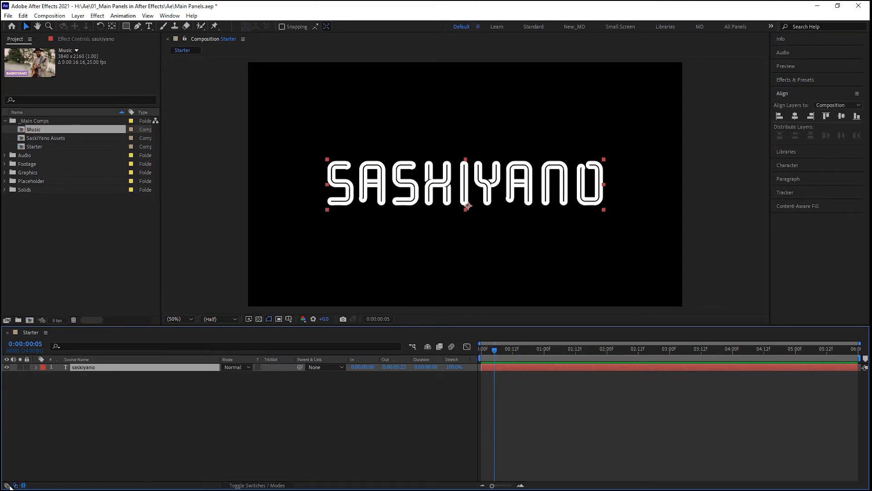
click(15, 485)
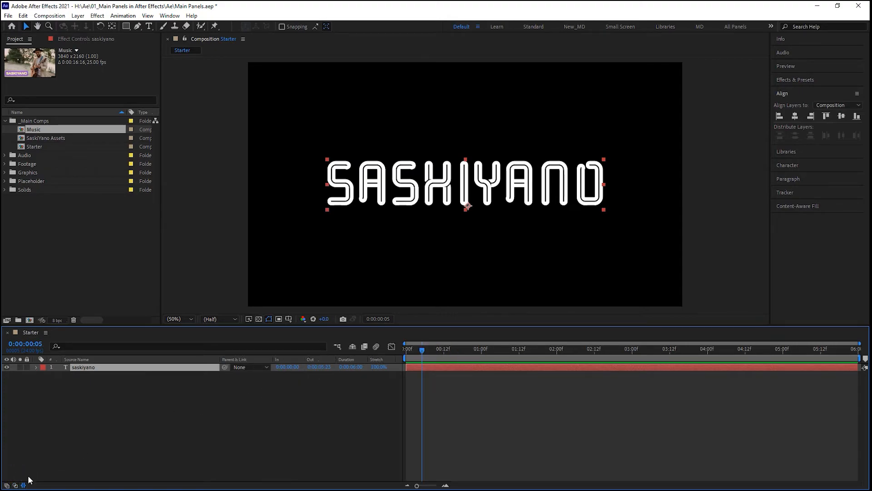
click(15, 485)
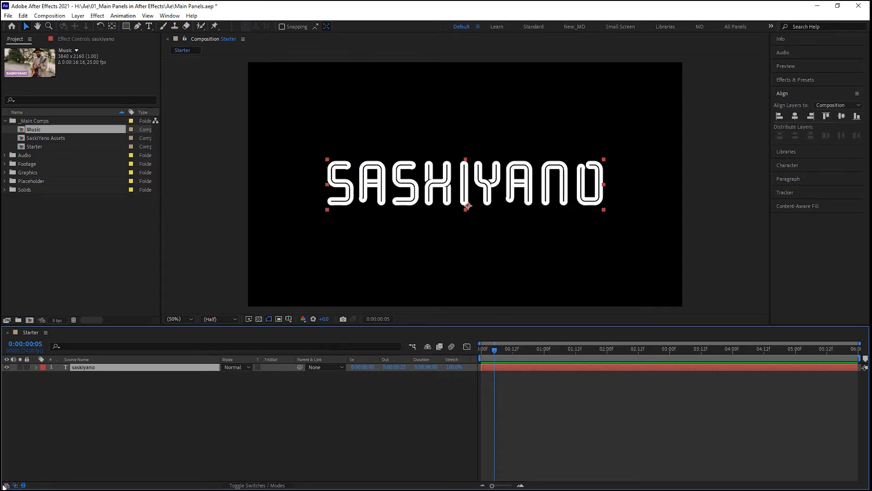
click(7, 485)
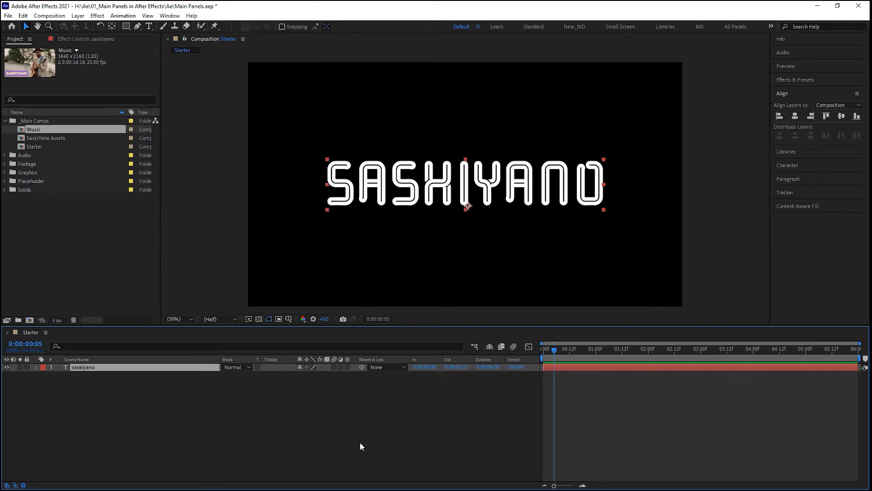
Collapse the In/Out/Duration/Stretch and Layer Switches panes, and toggle between switches and modes, ending on Transfer Controls
click(24, 485)
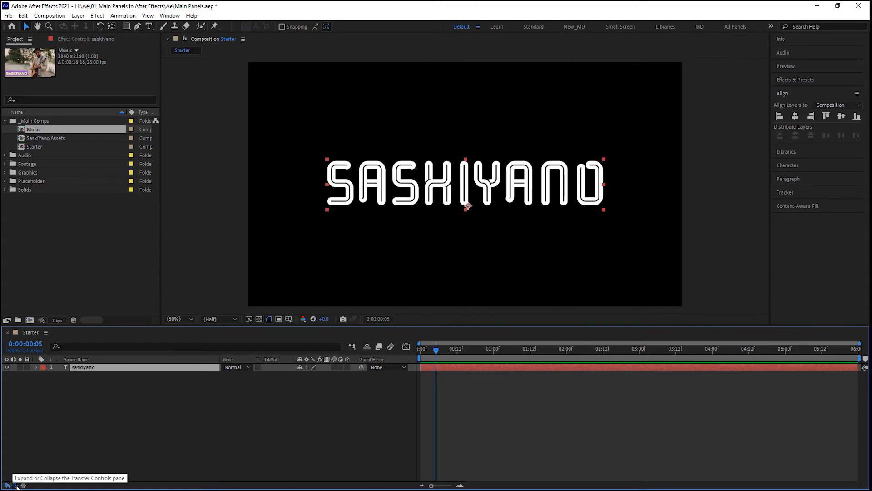
click(7, 485)
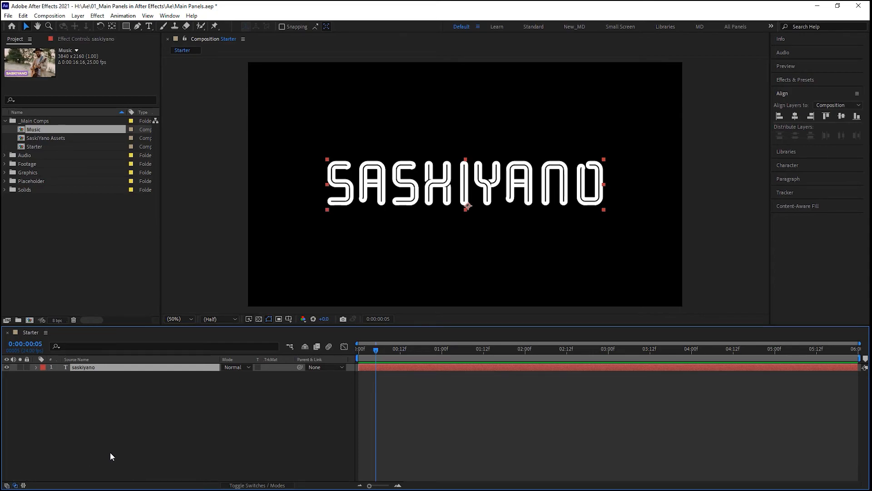
key(F4)
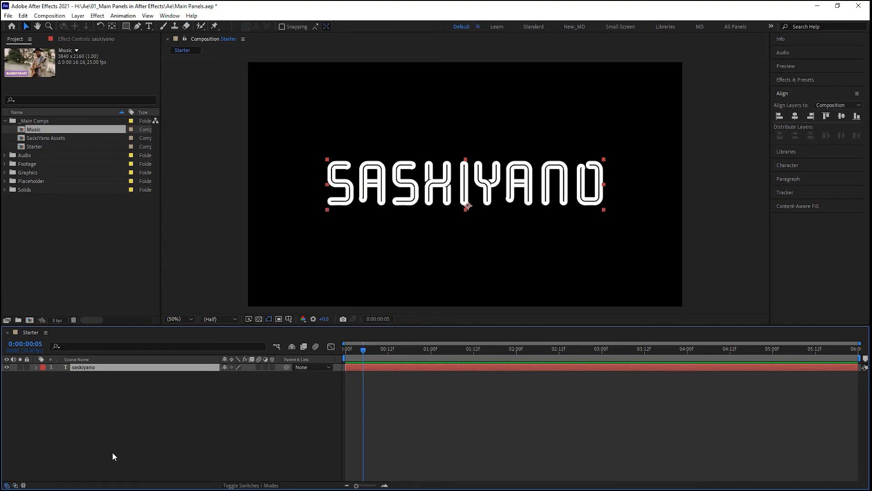
key(F4)
key(F4)
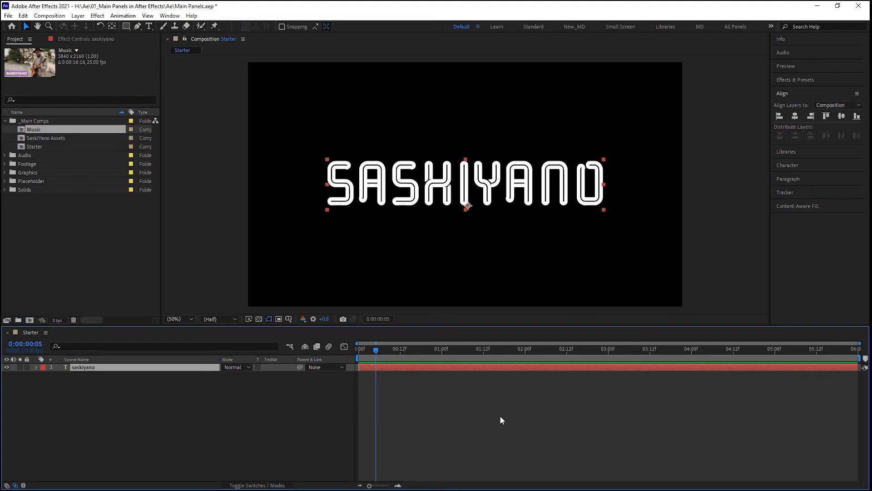
Make the Project, Composition and Timeline panels active in turn to examine how the active panel is highlighted
click(97, 253)
click(197, 229)
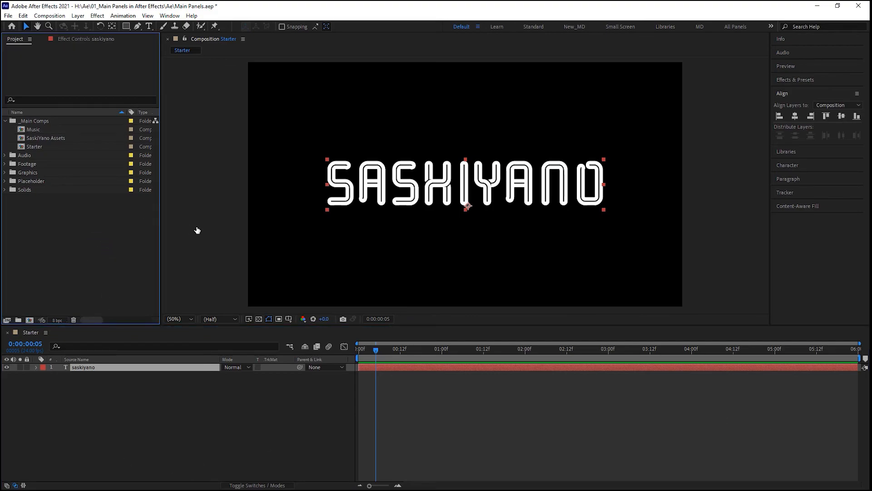
click(194, 387)
click(96, 272)
click(215, 255)
click(203, 428)
click(94, 276)
click(215, 264)
click(195, 395)
click(127, 269)
click(202, 259)
click(194, 372)
click(100, 282)
click(206, 270)
click(186, 413)
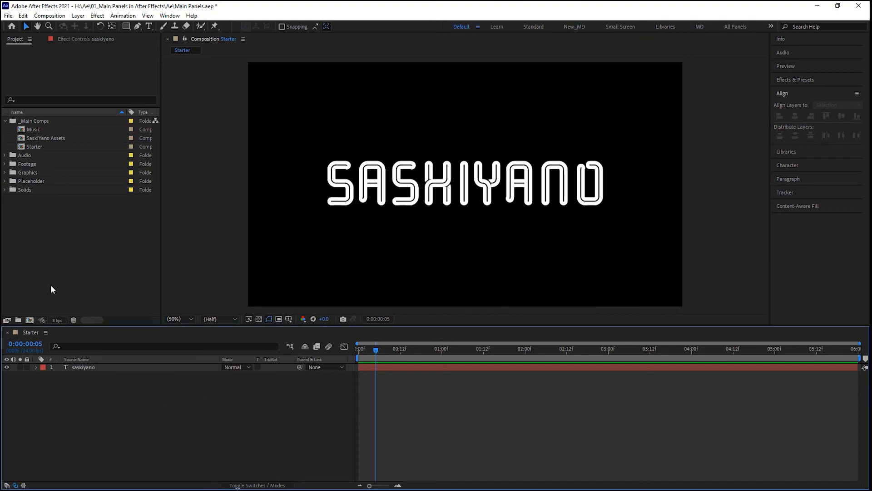
Collapse the _Main Comps folder in the Project panel and make the Timeline panel active
click(5, 121)
click(177, 443)
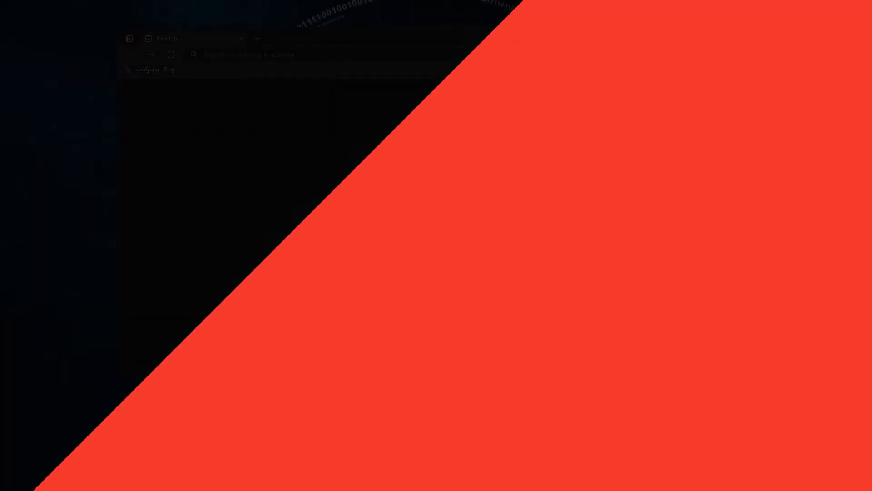
Switch to the Edge browser, search the web for "saskiyano" and open the SaskiYano YouTube channel
text(kiyano)
key(Return)
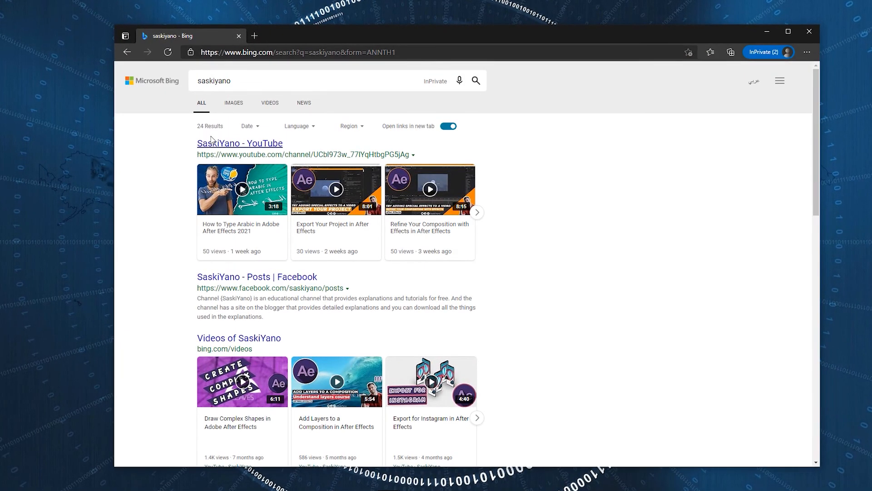
scroll(175, 349, down, 4)
scroll(174, 353, up, 5)
click(243, 142)
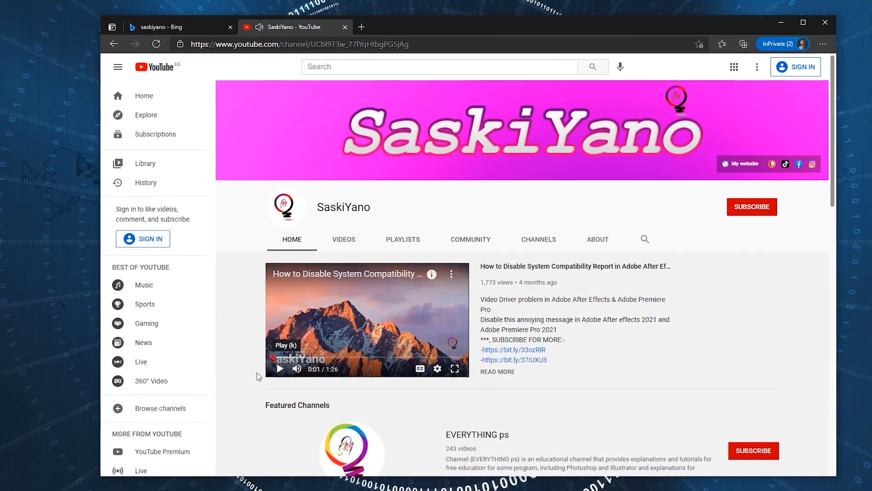
Look through the SaskiYano channel's home page, uploaded videos and created playlists
scroll(499, 350, down, 15)
scroll(431, 313, up, 12)
click(342, 89)
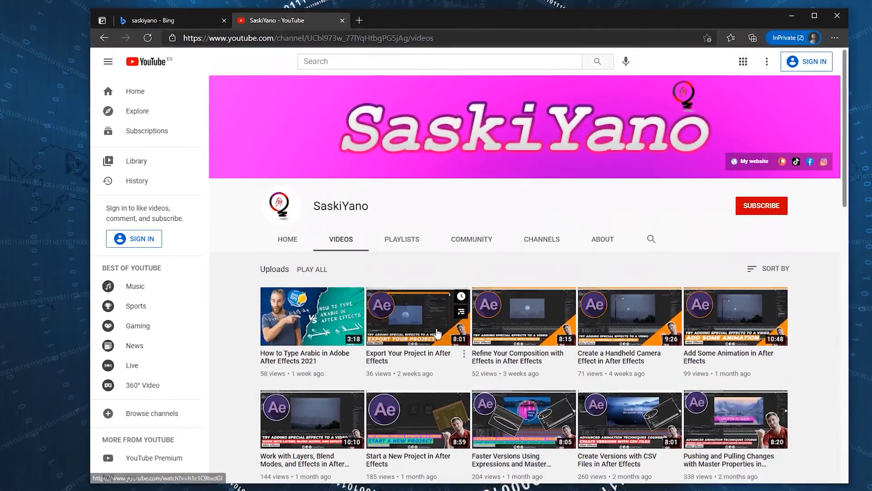
click(395, 244)
scroll(492, 220, down, 3)
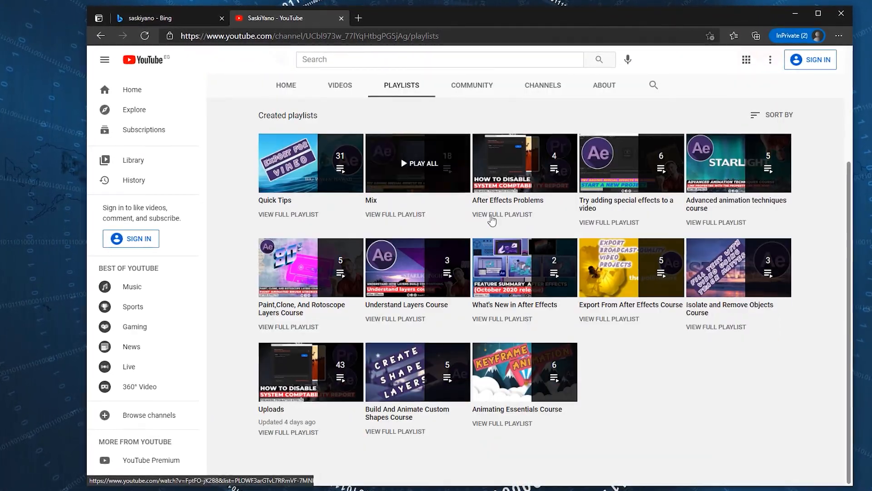
scroll(562, 237, up, 3)
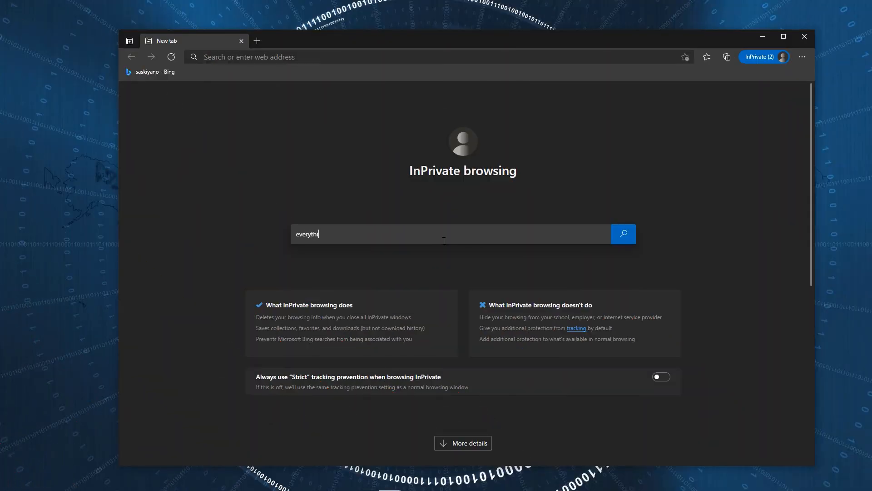
Search the web for "everything ps" and open the EVERYTHING ps YouTube channel
text(ps)
key(Return)
click(255, 147)
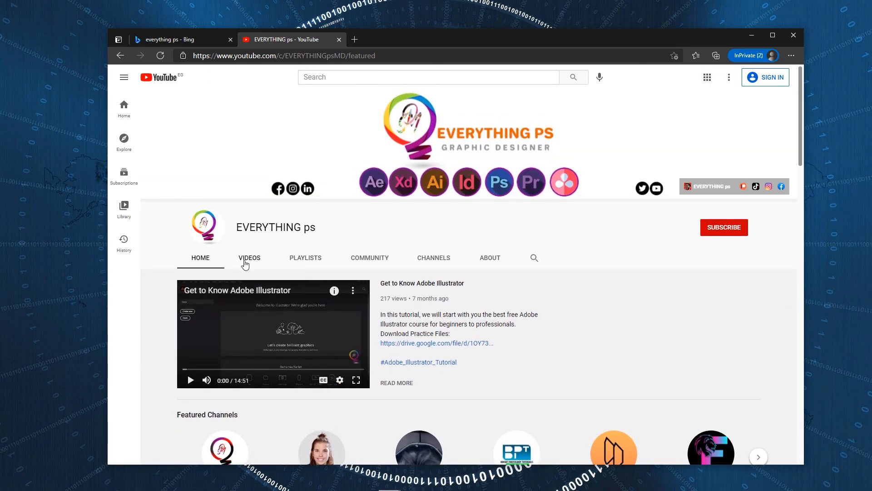
Look through the EVERYTHING ps channel's videos and playlists, and open its community page
click(244, 264)
click(308, 255)
scroll(308, 255, down, 4)
scroll(369, 264, up, 4)
click(369, 263)
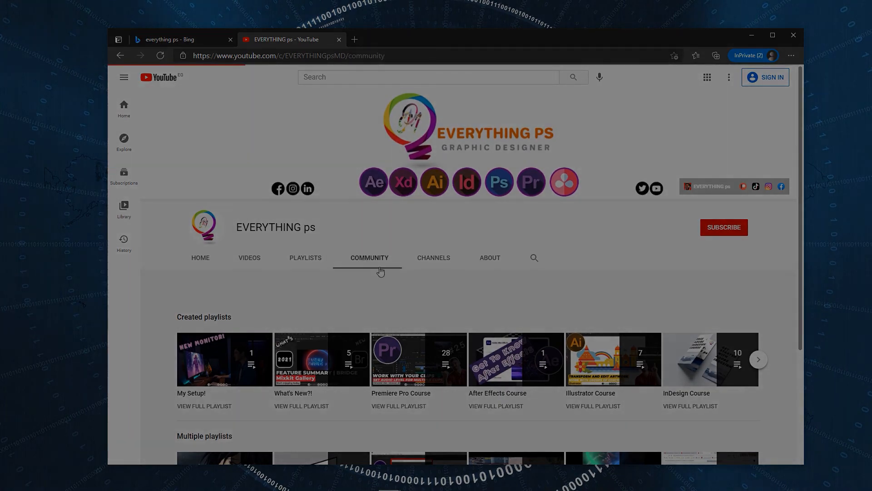